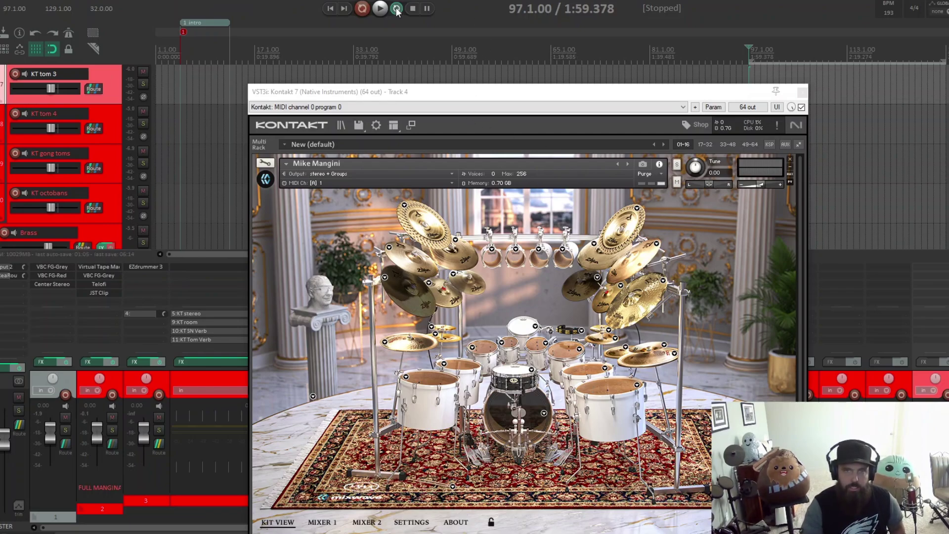
Step: Play the project to hear the kit, then stop playback at 97.1.00
{"action": "left_click", "coordinate": [378, 10]}
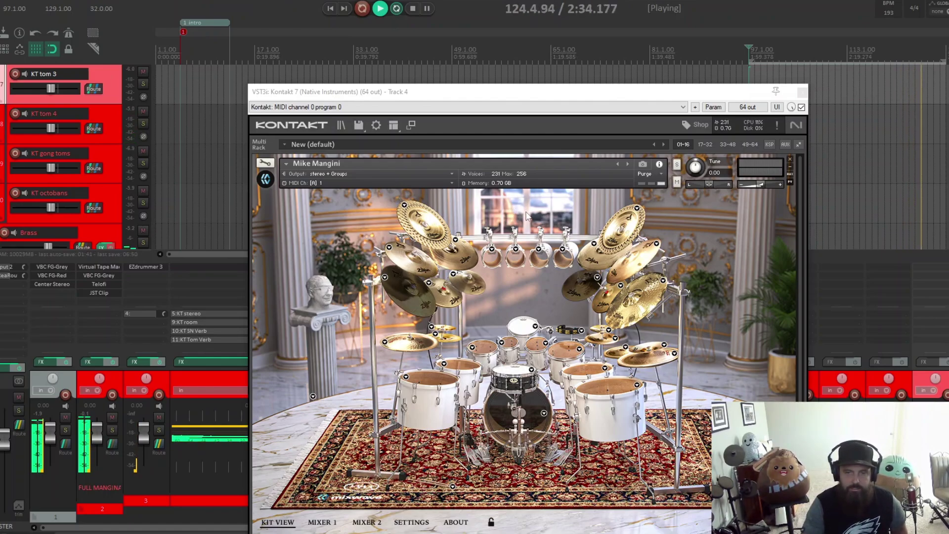
{"action": "left_click", "coordinate": [414, 8]}
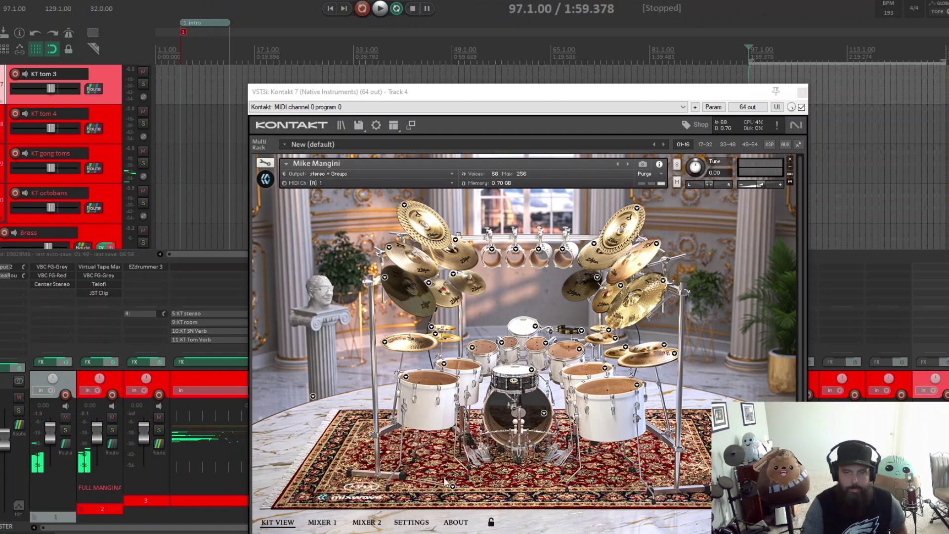
{"action": "left_click", "coordinate": [532, 370]}
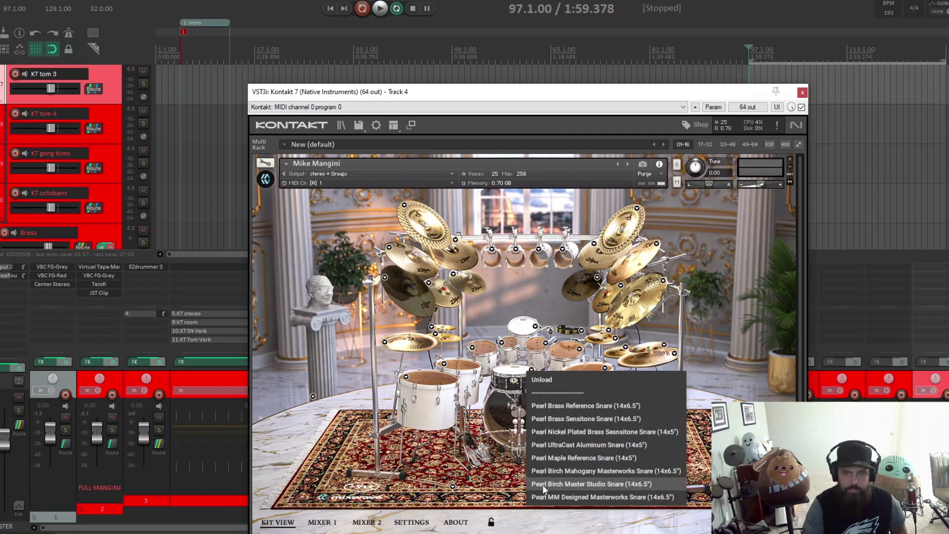
{"action": "left_click", "coordinate": [489, 409]}
{"action": "left_click", "coordinate": [543, 413]}
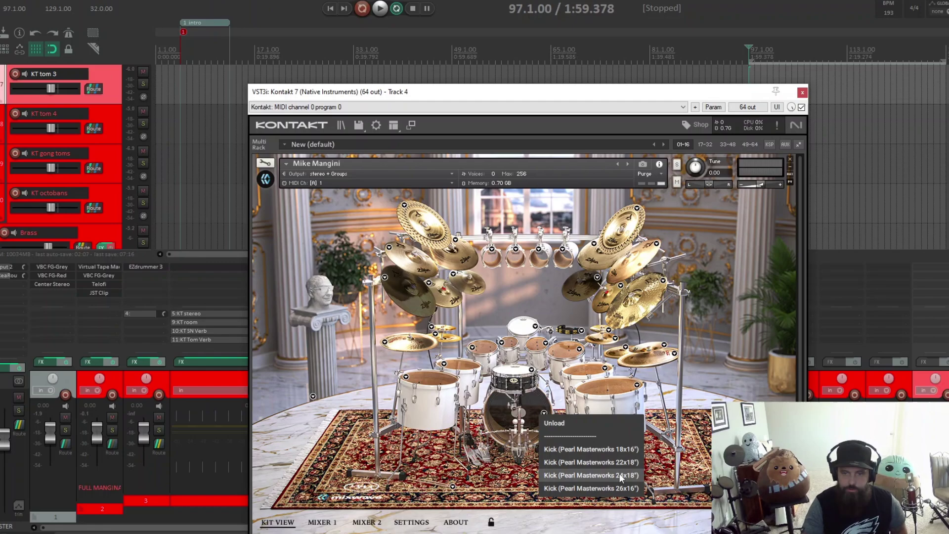
{"action": "left_click", "coordinate": [529, 405]}
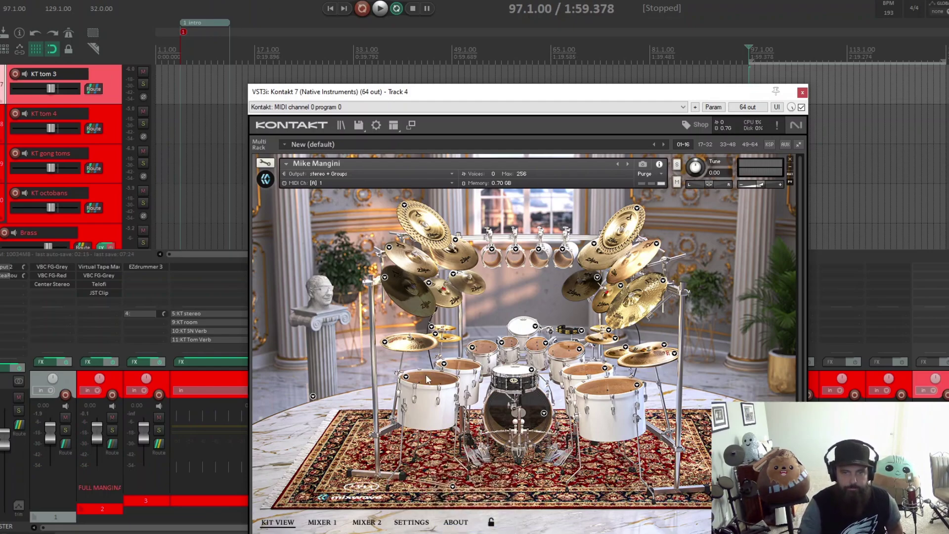
{"action": "left_click", "coordinate": [442, 370]}
{"action": "left_click", "coordinate": [609, 379]}
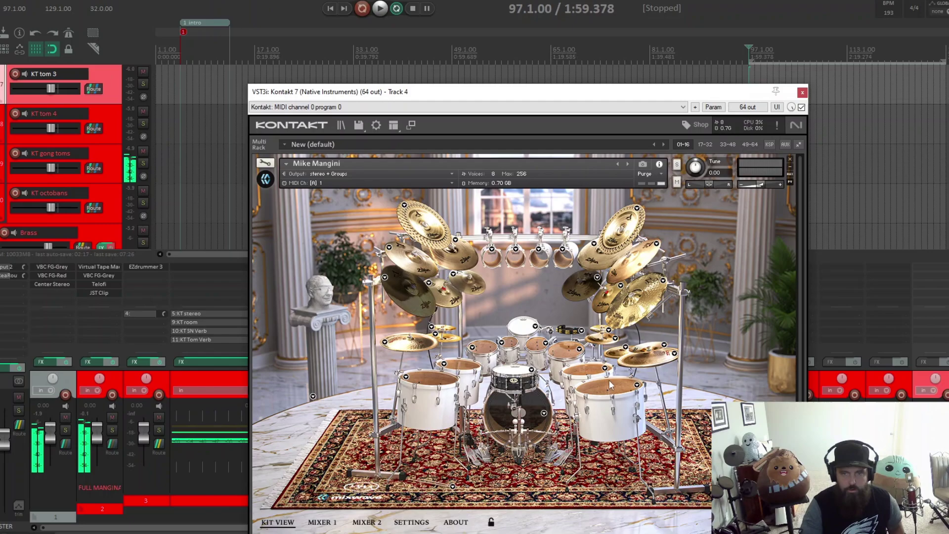
{"action": "left_click", "coordinate": [605, 384]}
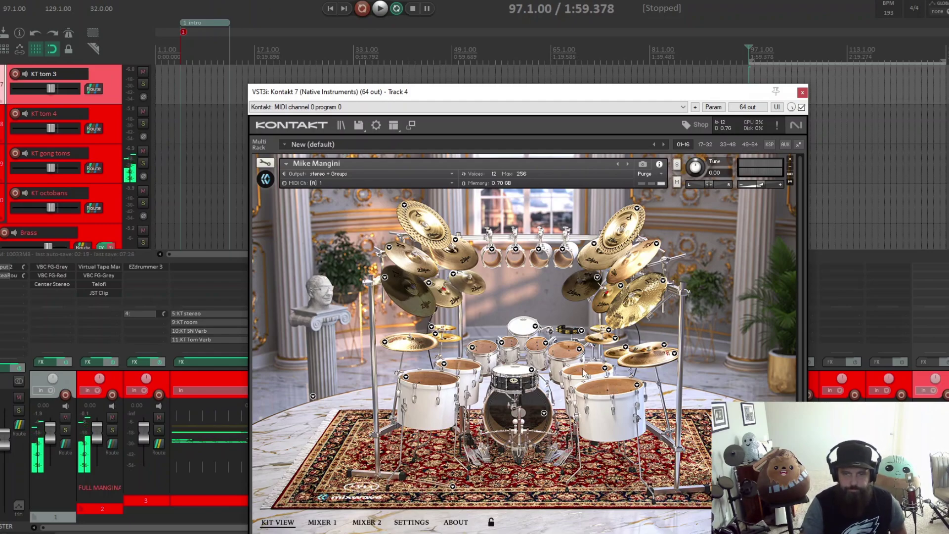
{"action": "left_click", "coordinate": [593, 394]}
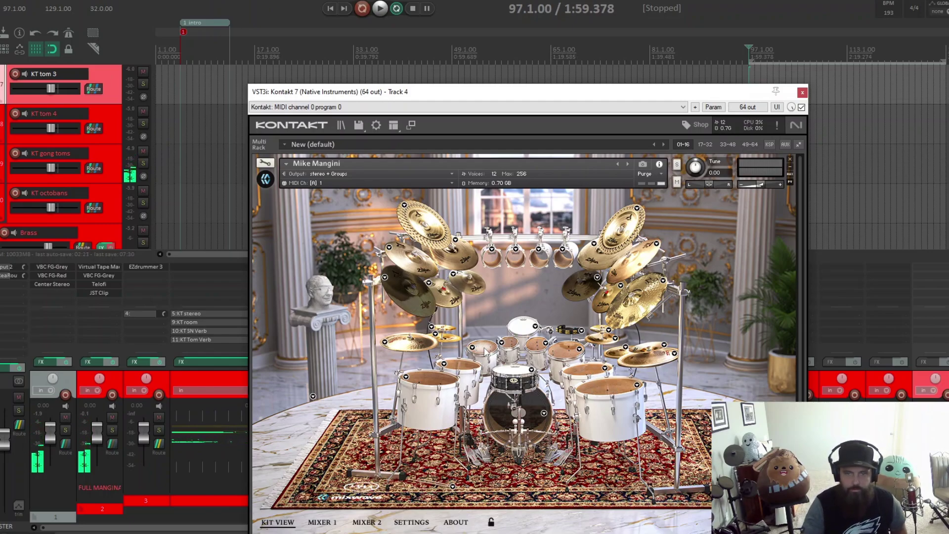
{"action": "left_click", "coordinate": [508, 346]}
{"action": "left_click", "coordinate": [536, 344]}
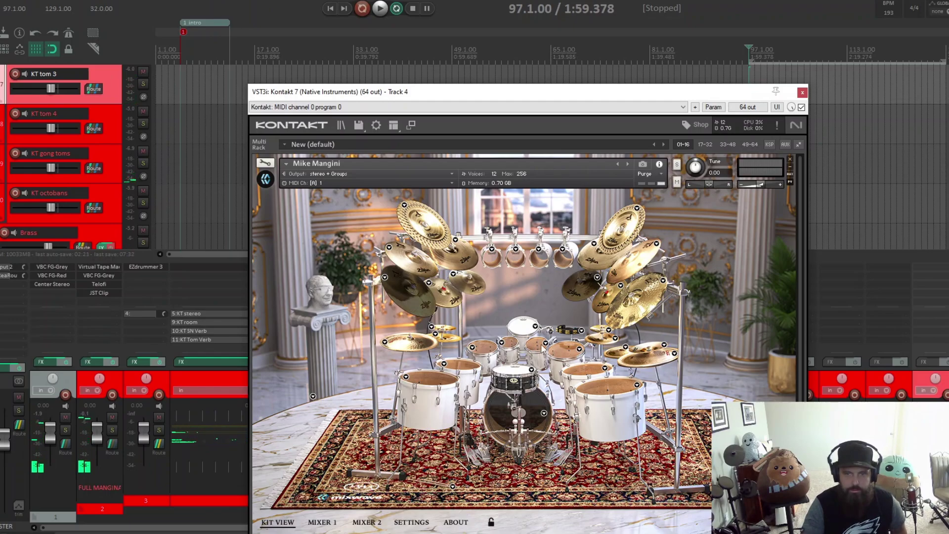
{"action": "left_click", "coordinate": [563, 349]}
{"action": "left_click", "coordinate": [564, 350]}
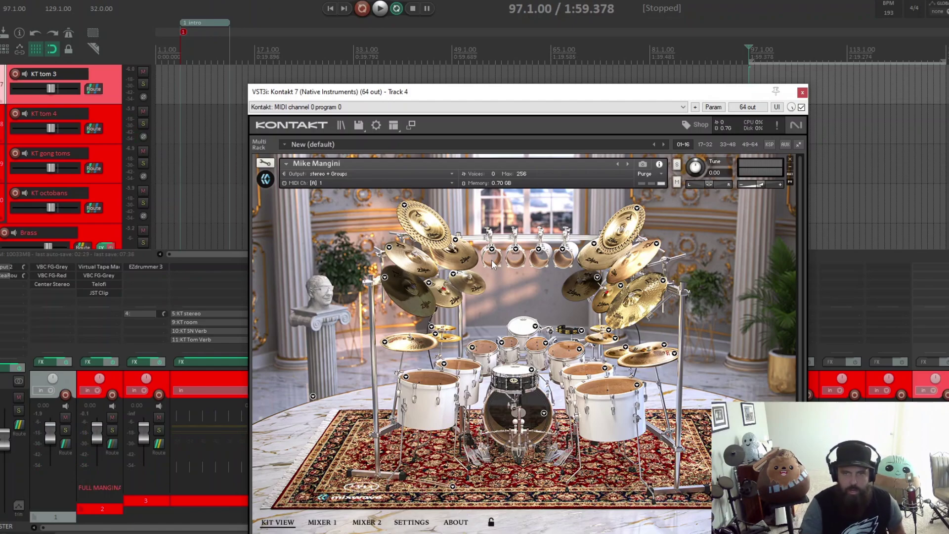
{"action": "left_click", "coordinate": [507, 264]}
{"action": "left_click", "coordinate": [537, 259]}
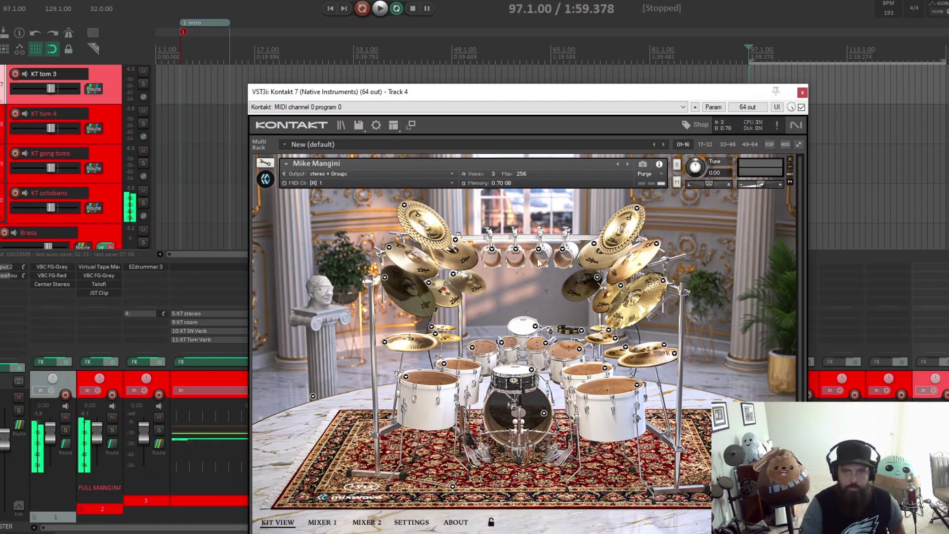
{"action": "left_click", "coordinate": [537, 260]}
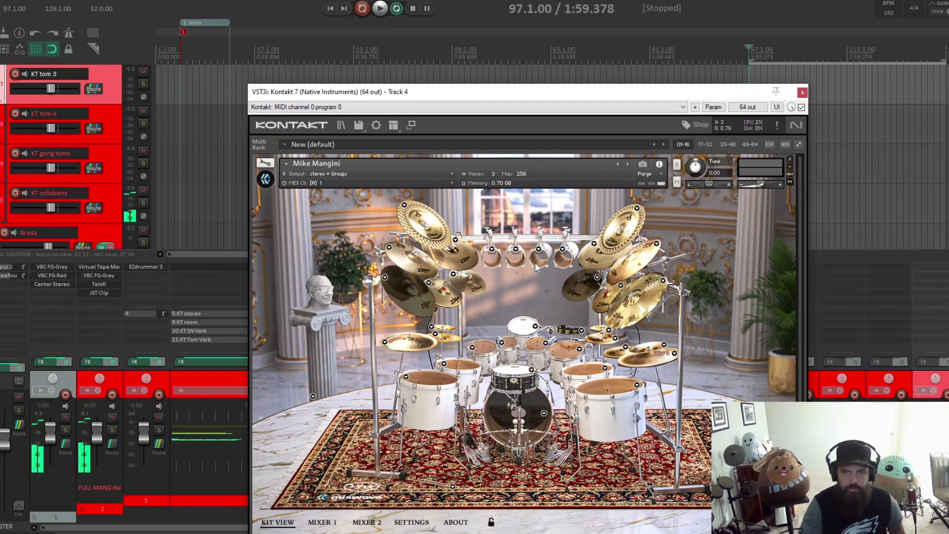
{"action": "left_click", "coordinate": [562, 261]}
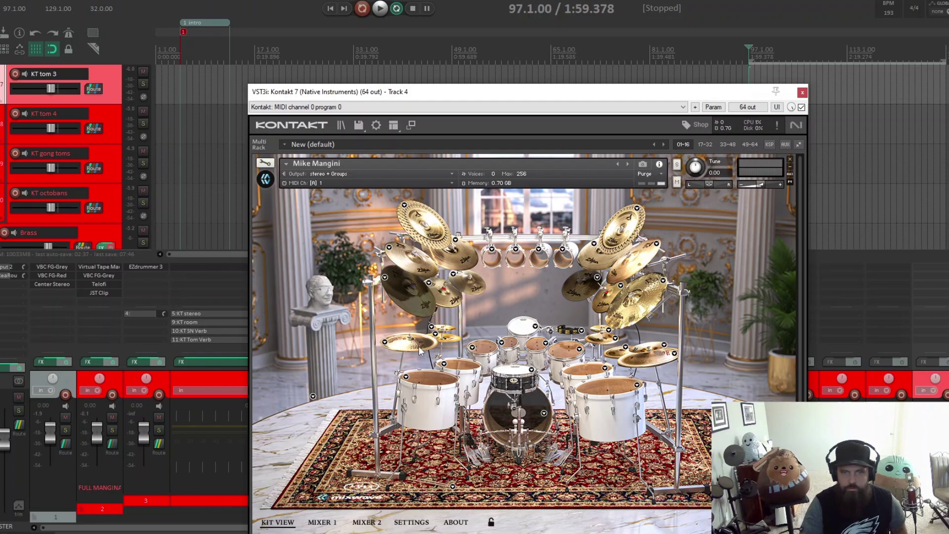
Step: Audition the cymbal stacks and check the Stack 3, Stack 1 and splash slot options
{"action": "left_click", "coordinate": [385, 343]}
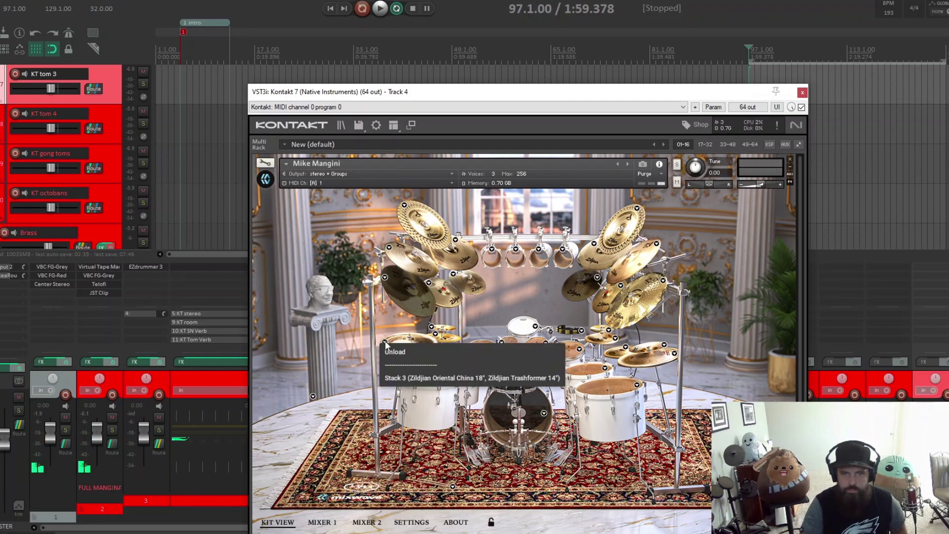
{"action": "left_click", "coordinate": [412, 336]}
{"action": "left_click", "coordinate": [419, 330]}
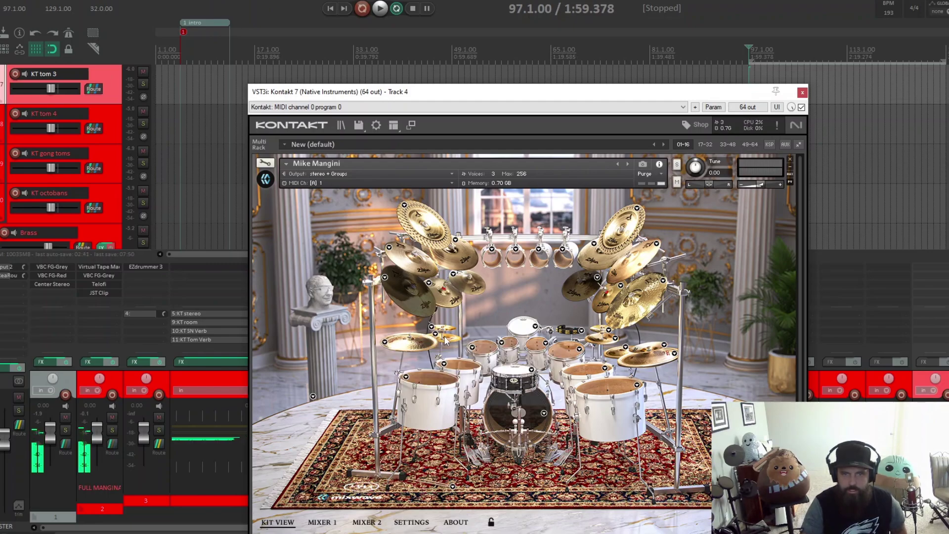
{"action": "left_click", "coordinate": [436, 334]}
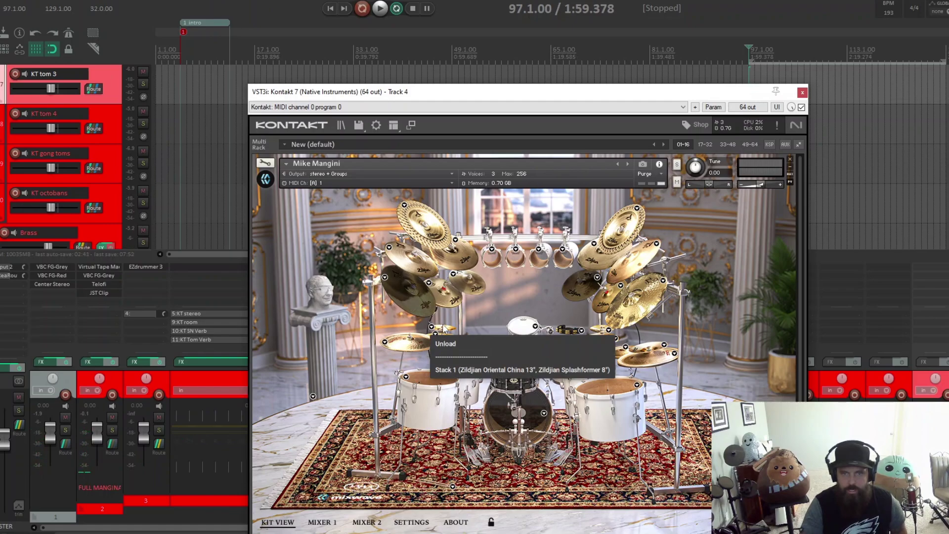
{"action": "left_click", "coordinate": [443, 332]}
{"action": "left_click", "coordinate": [431, 327]}
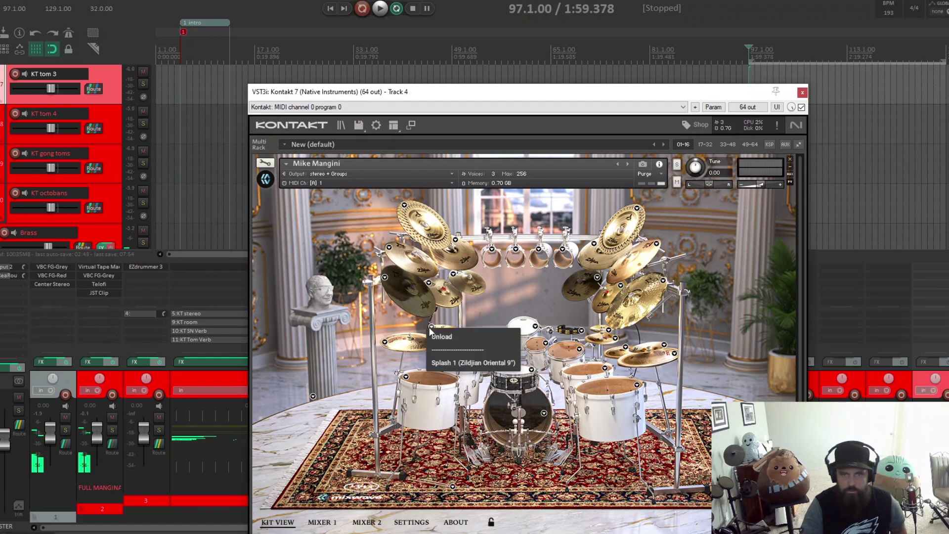
{"action": "left_click", "coordinate": [444, 321]}
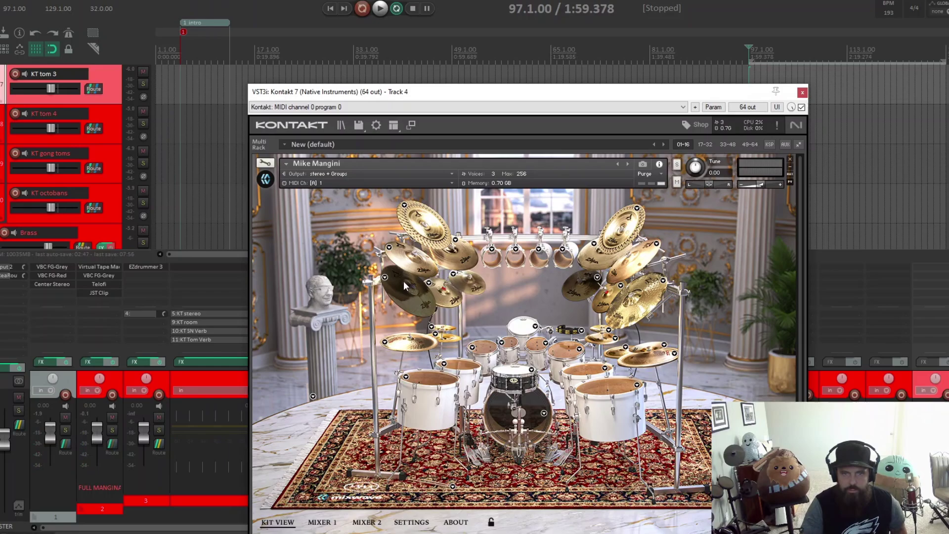
Step: Load the Zildjian A Custom Ping 20" ride into Ride 1 and audition the rides
{"action": "left_click", "coordinate": [384, 277]}
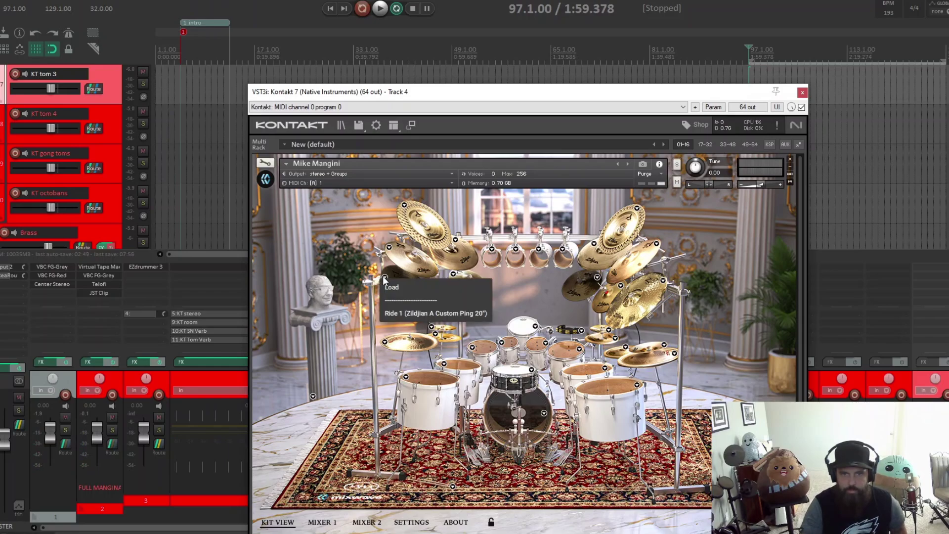
{"action": "left_click", "coordinate": [400, 286]}
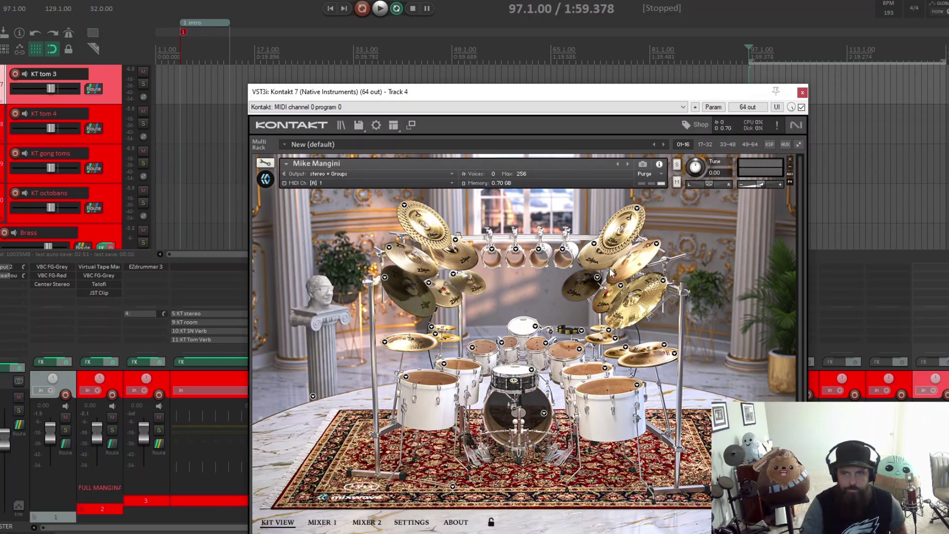
{"action": "left_click", "coordinate": [629, 273]}
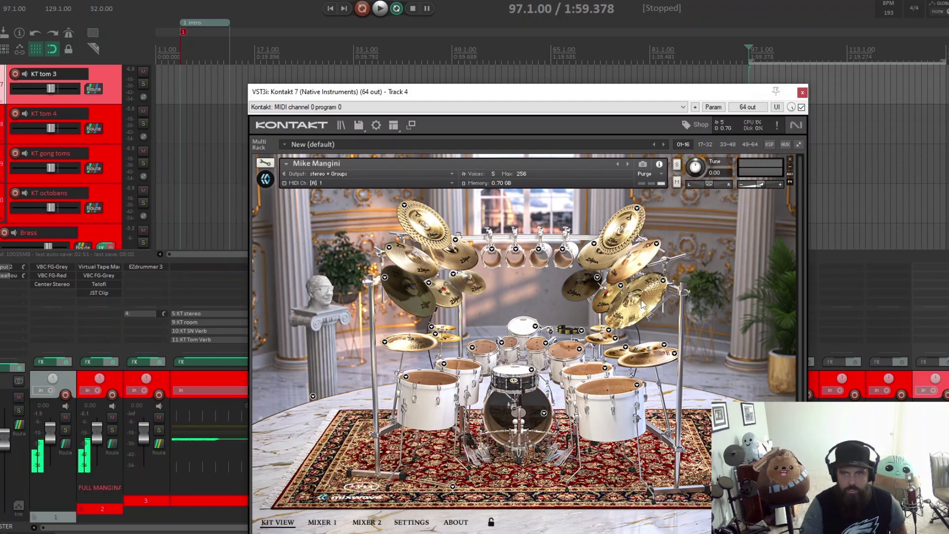
{"action": "left_click", "coordinate": [661, 292]}
{"action": "left_click", "coordinate": [660, 292]}
{"action": "left_click", "coordinate": [663, 280]}
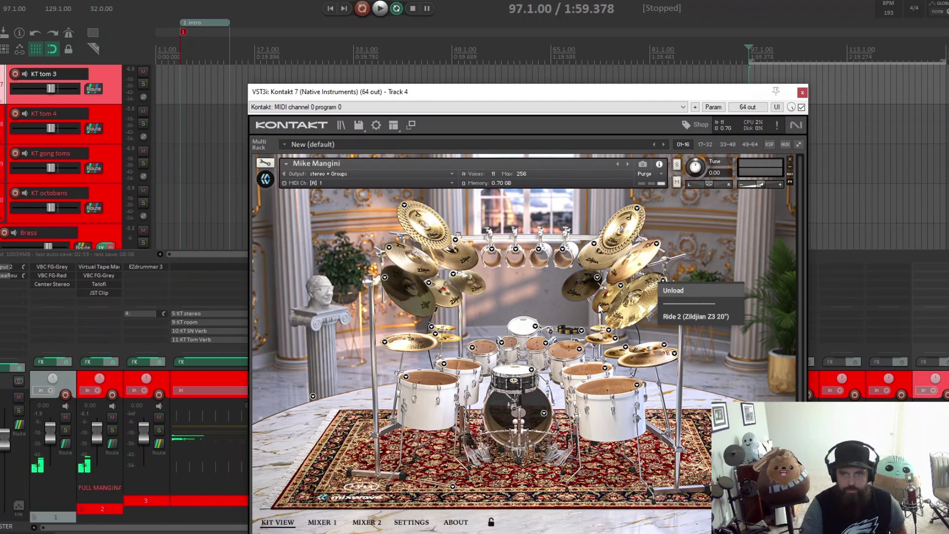
{"action": "left_click", "coordinate": [384, 277]}
{"action": "left_click", "coordinate": [383, 277]}
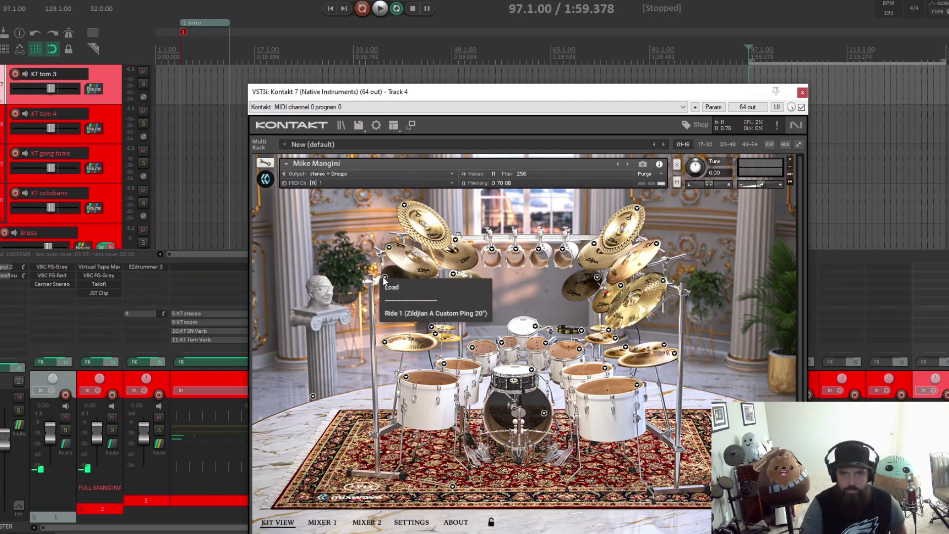
{"action": "left_click", "coordinate": [407, 287]}
Step: Audition the top crash cymbal and check the china slots' options
{"action": "left_click", "coordinate": [409, 263]}
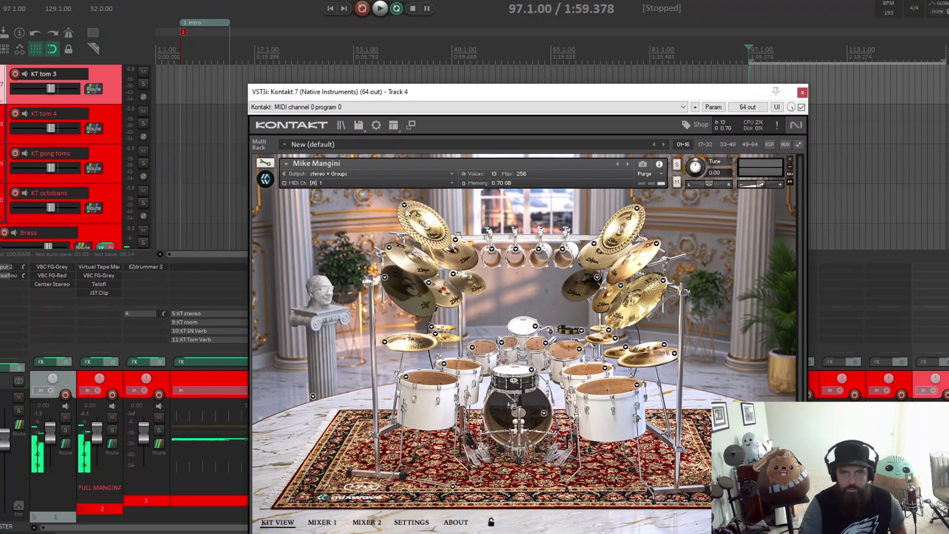
{"action": "left_click", "coordinate": [410, 220]}
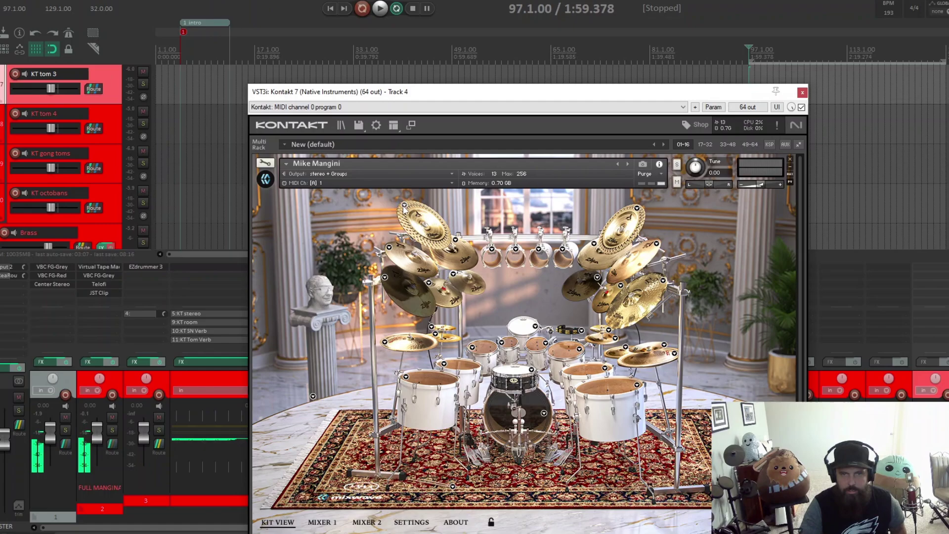
{"action": "left_click", "coordinate": [405, 207]}
{"action": "left_click", "coordinate": [611, 237]}
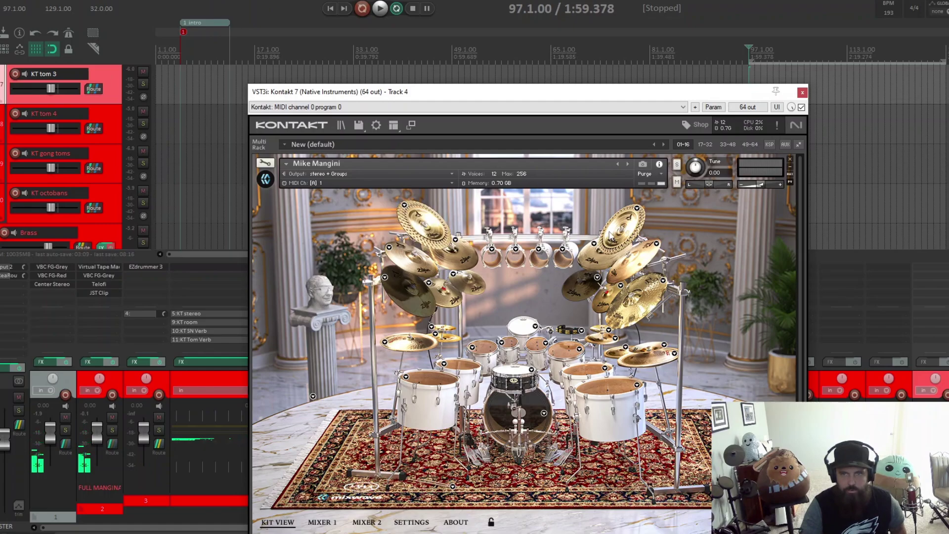
{"action": "left_click", "coordinate": [637, 209]}
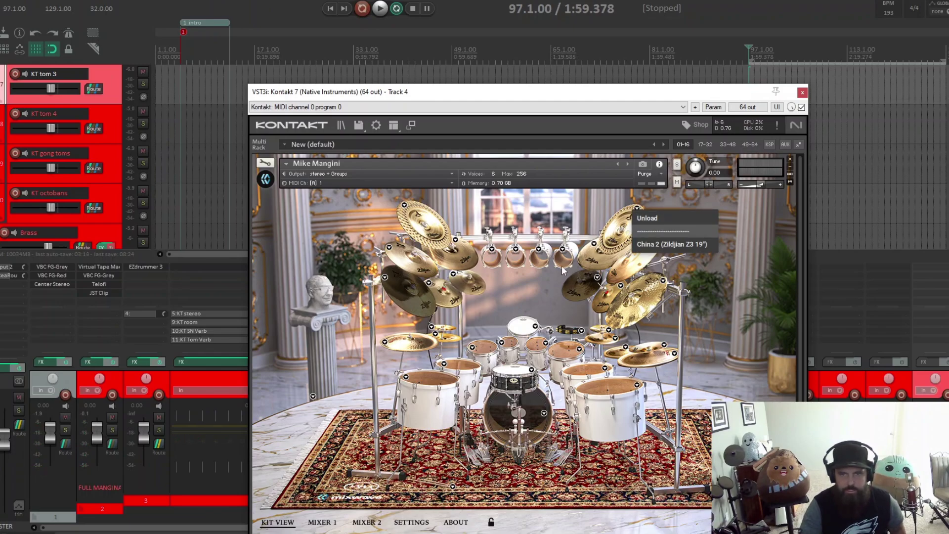
{"action": "left_click", "coordinate": [457, 265]}
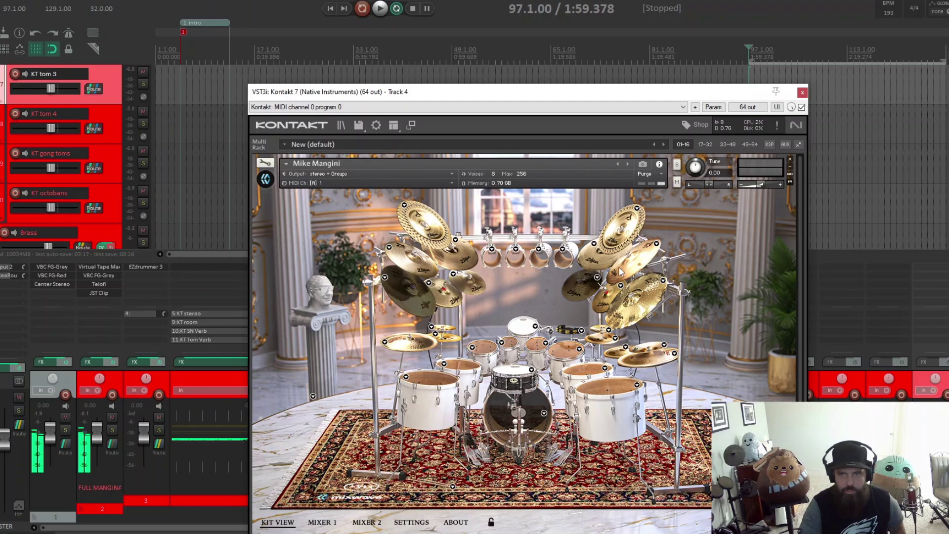
{"action": "left_click", "coordinate": [591, 260]}
{"action": "left_click", "coordinate": [400, 252]}
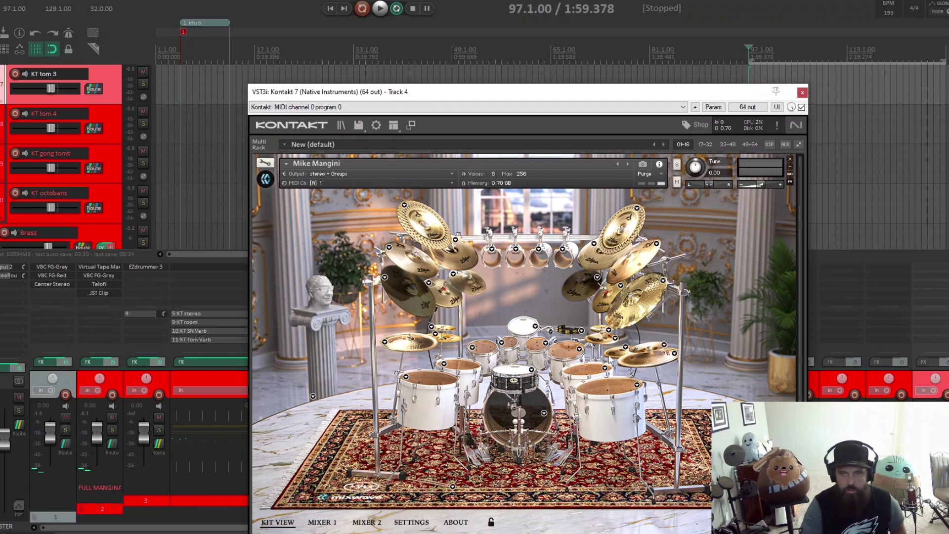
{"action": "left_click", "coordinate": [603, 305]}
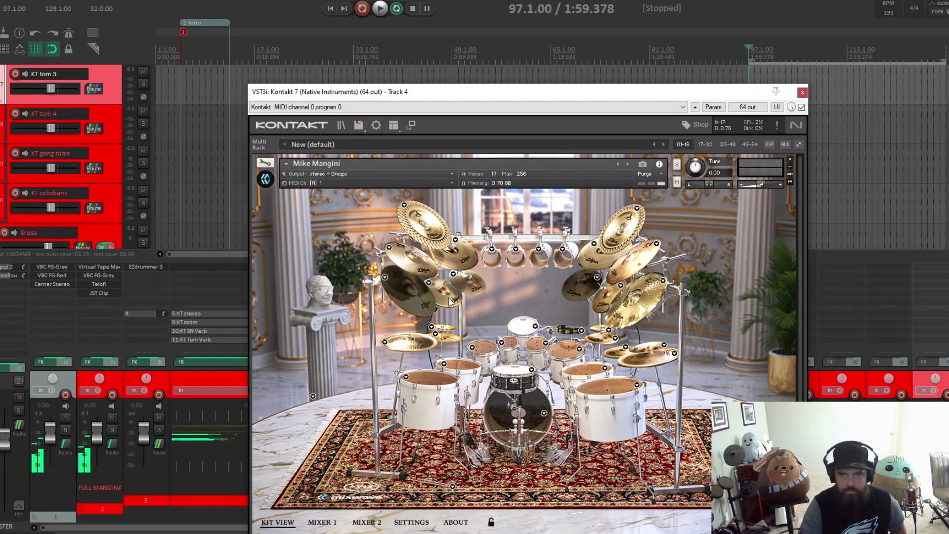
{"action": "left_click", "coordinate": [450, 298]}
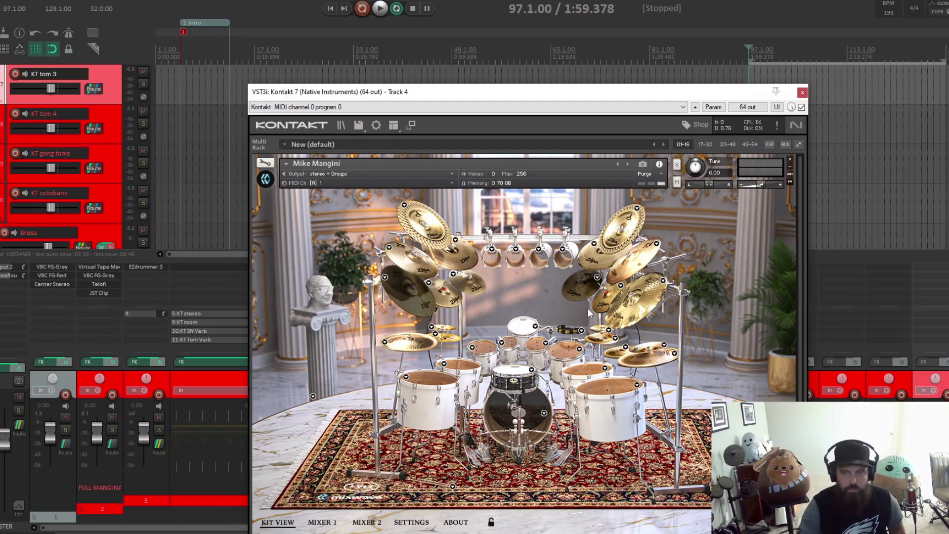
{"action": "left_click", "coordinate": [454, 275]}
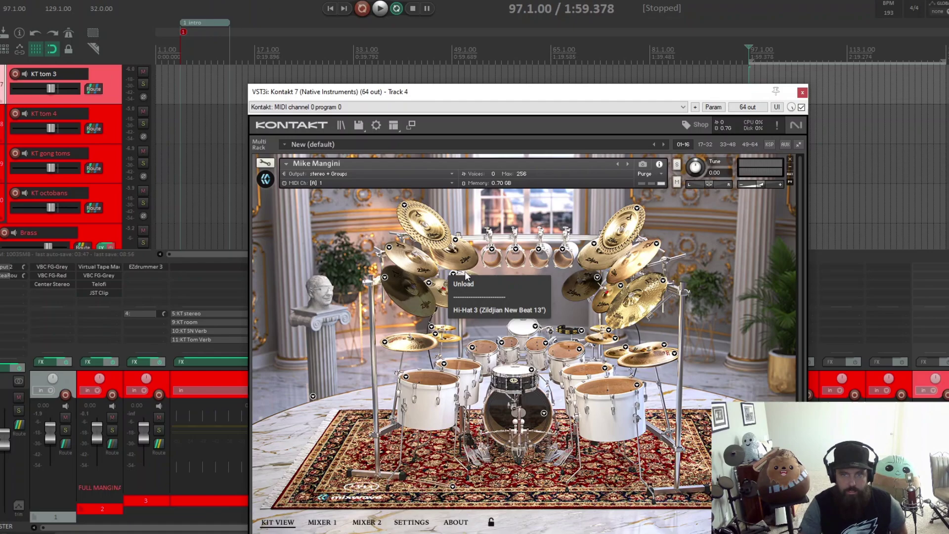
{"action": "left_click", "coordinate": [596, 276]}
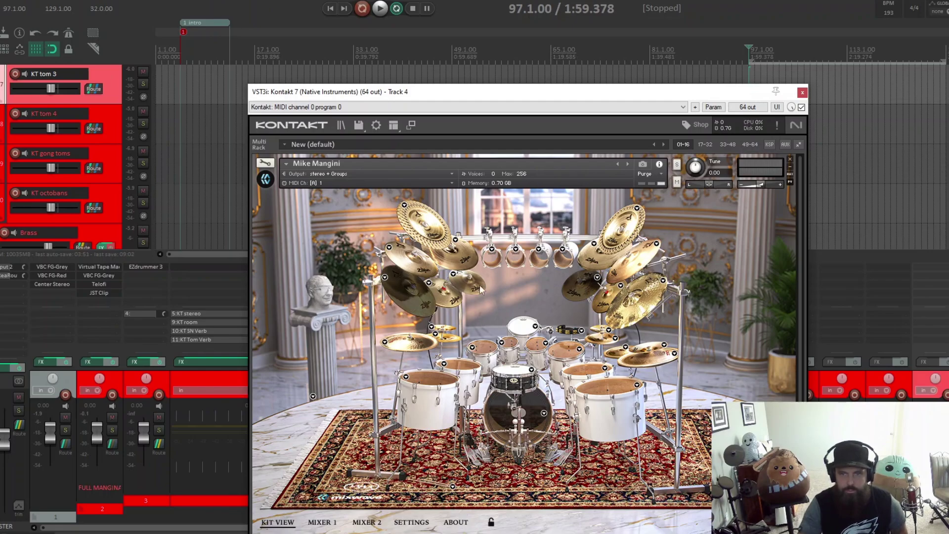
{"action": "left_click", "coordinate": [448, 302]}
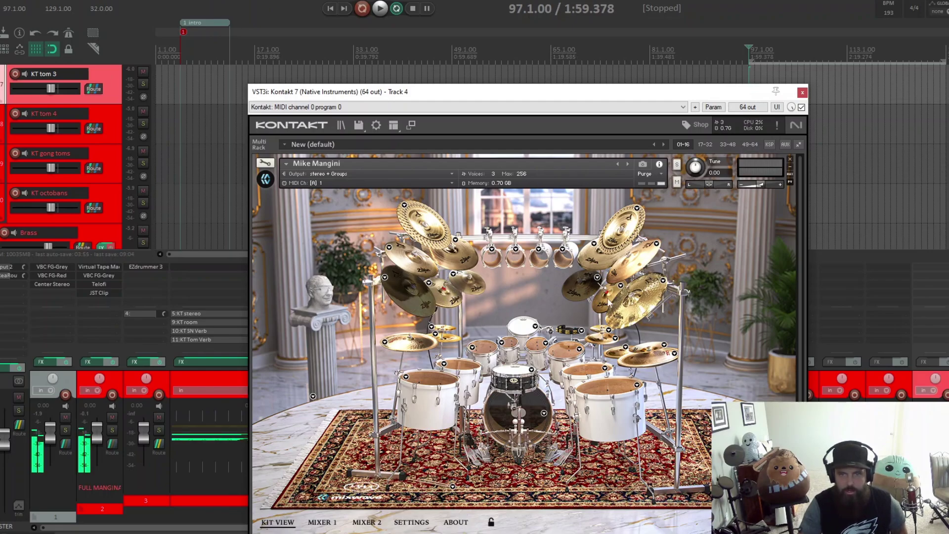
{"action": "left_click", "coordinate": [547, 308]}
{"action": "left_click", "coordinate": [619, 287]}
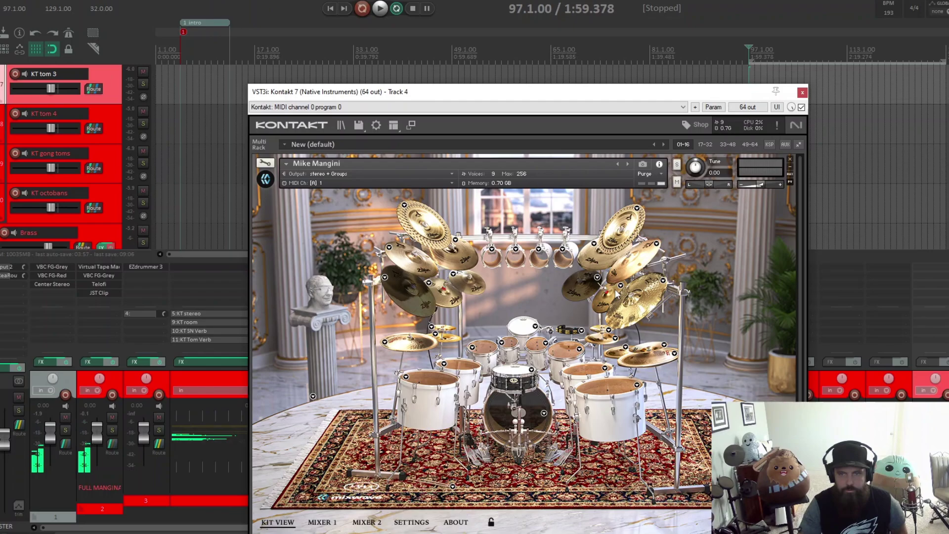
{"action": "left_click", "coordinate": [600, 305]}
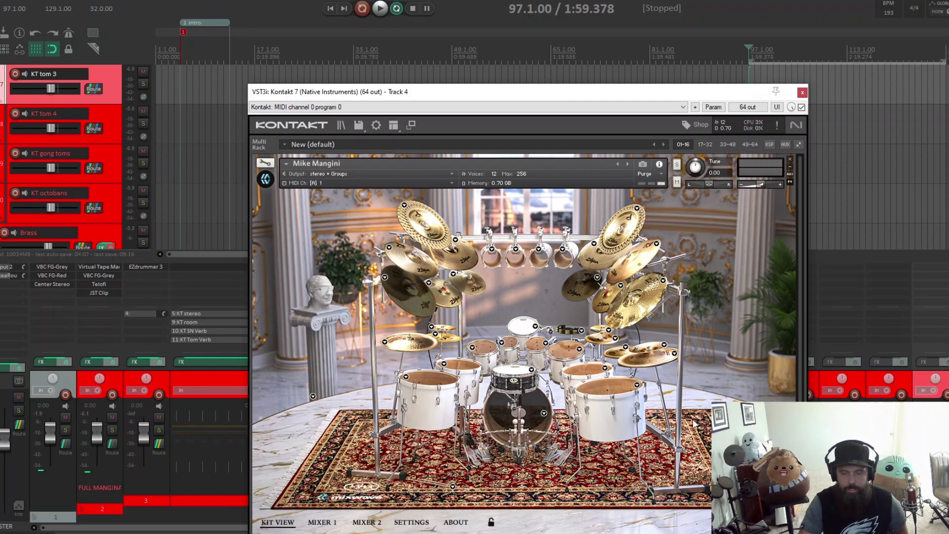
{"action": "left_click", "coordinate": [655, 350]}
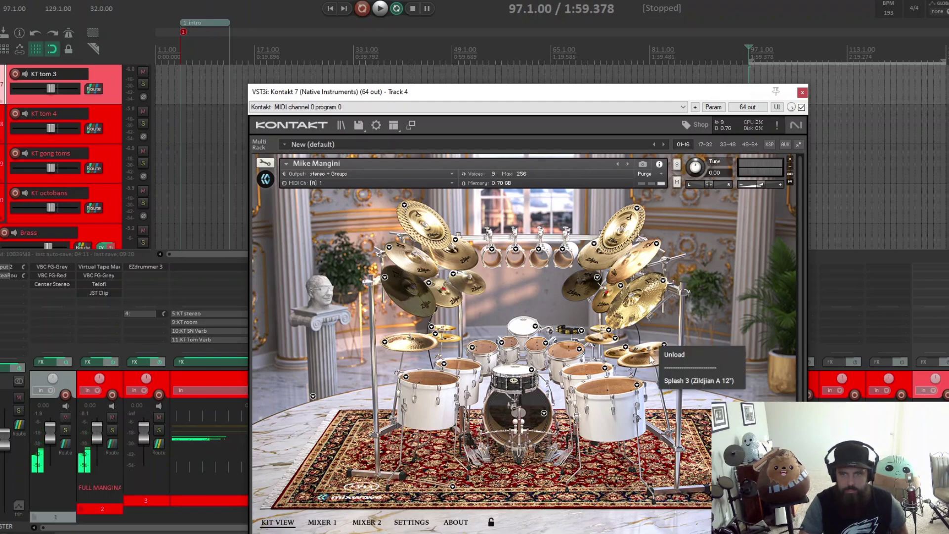
{"action": "left_click", "coordinate": [675, 353]}
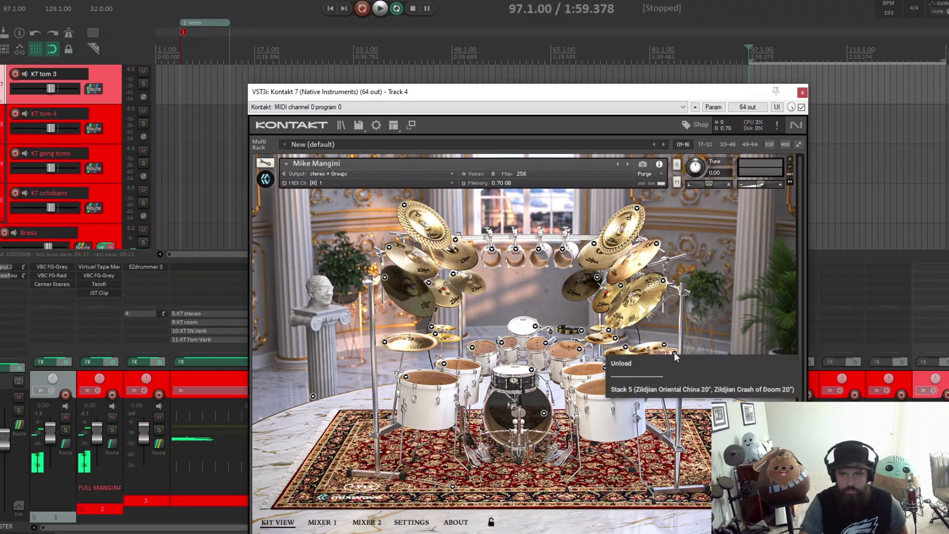
{"action": "left_click", "coordinate": [618, 352]}
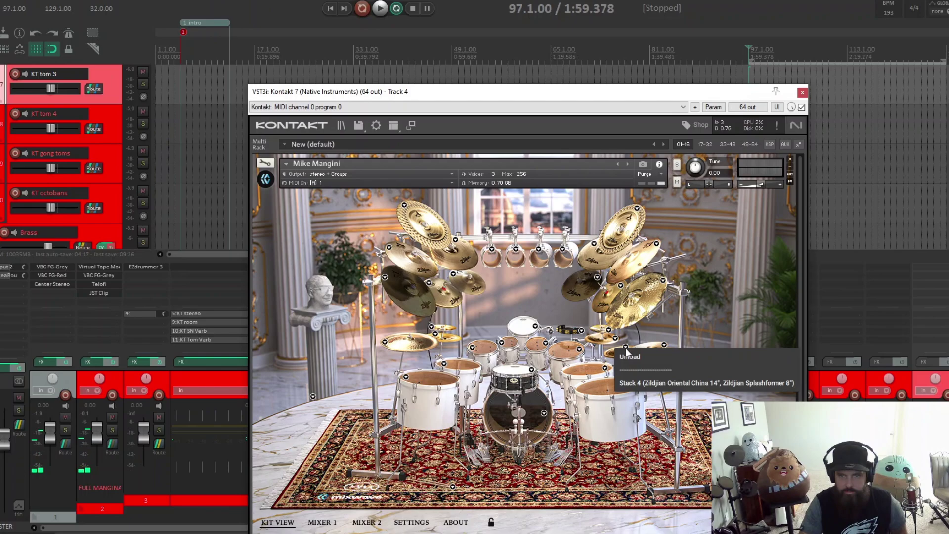
{"action": "left_click", "coordinate": [616, 338]}
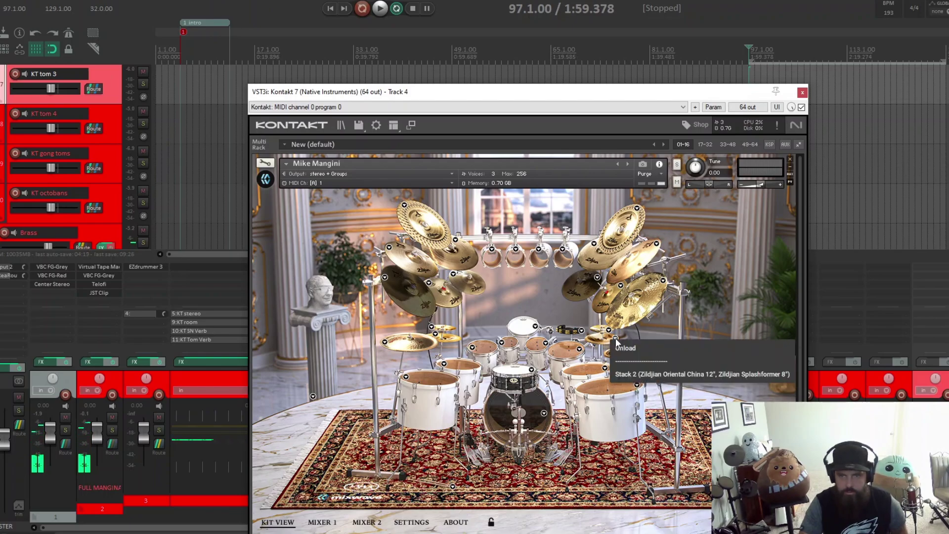
{"action": "left_click", "coordinate": [599, 340]}
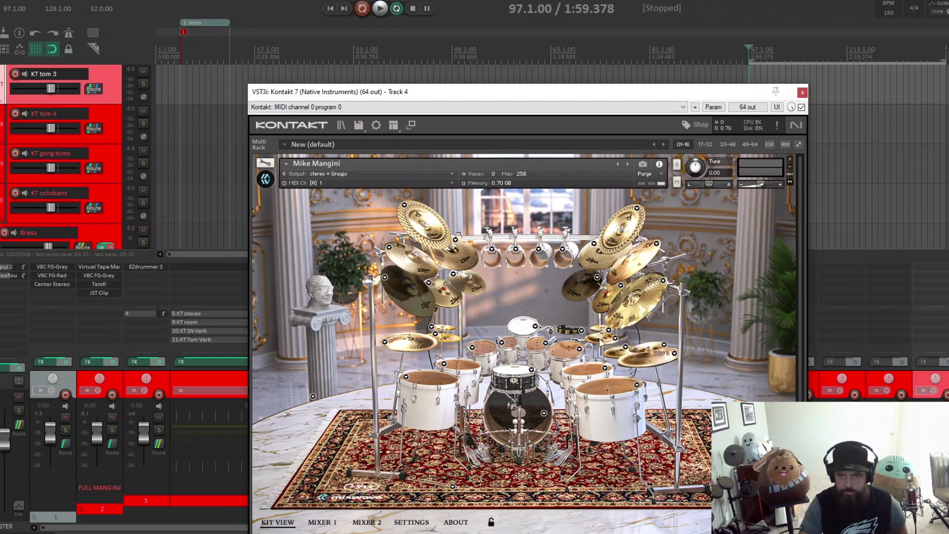
{"action": "left_click", "coordinate": [607, 331]}
{"action": "left_click", "coordinate": [601, 332]}
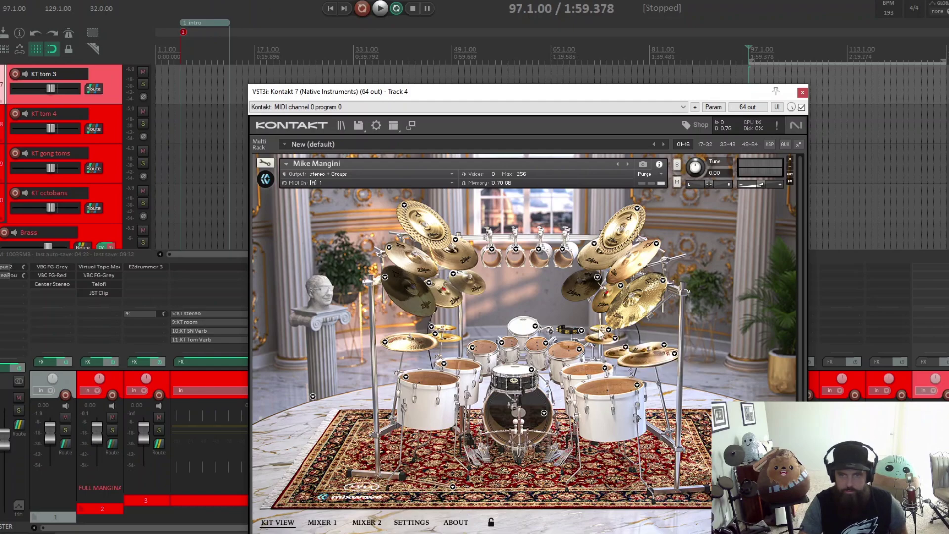
{"action": "left_click", "coordinate": [600, 335]}
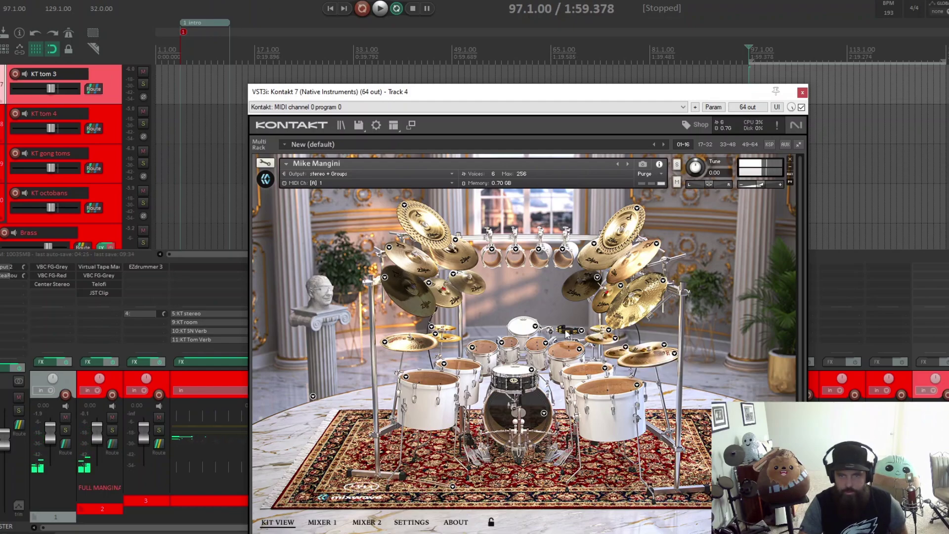
{"action": "left_click", "coordinate": [567, 335]}
{"action": "left_click", "coordinate": [567, 333]}
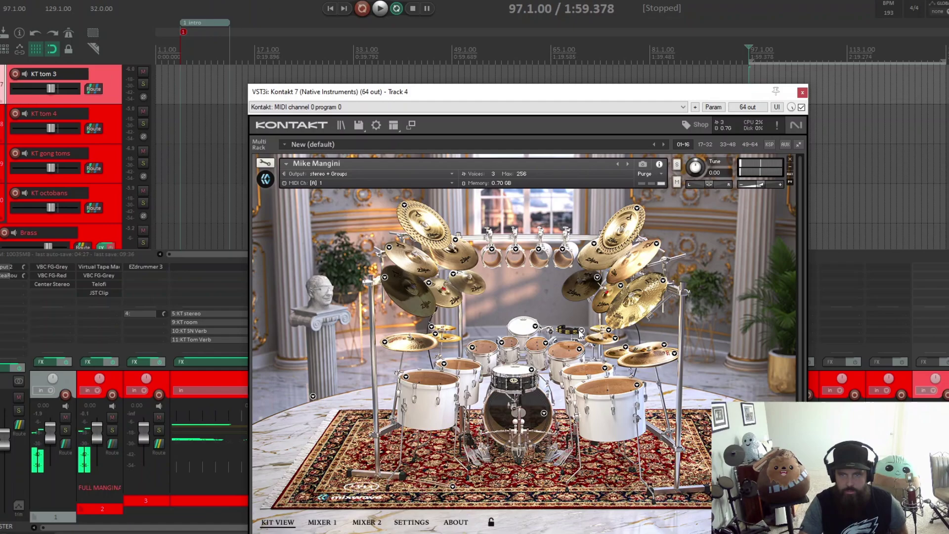
{"action": "left_click", "coordinate": [581, 330]}
{"action": "left_click", "coordinate": [567, 330]}
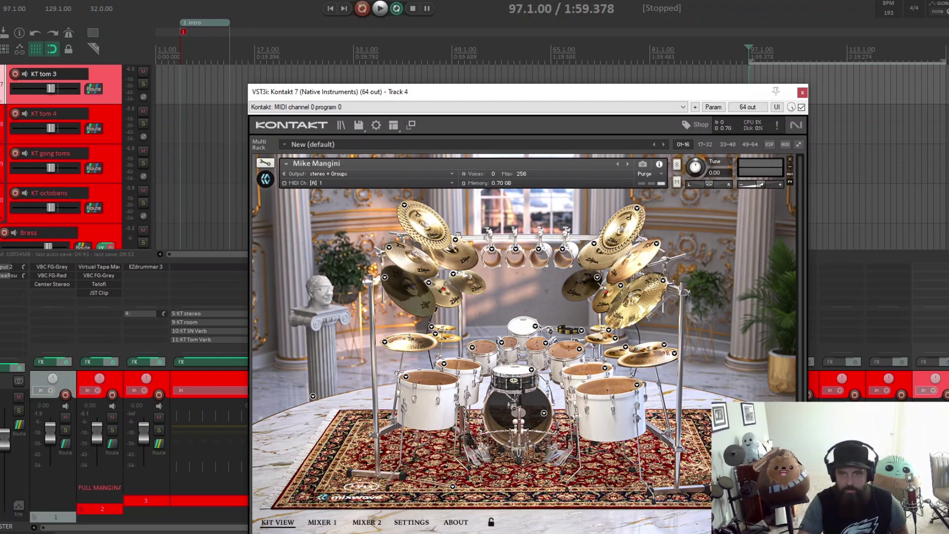
Step: Audition several kick sizes, finally loading the Pearl Masterworks 26x16" kick
{"action": "left_click", "coordinate": [533, 405]}
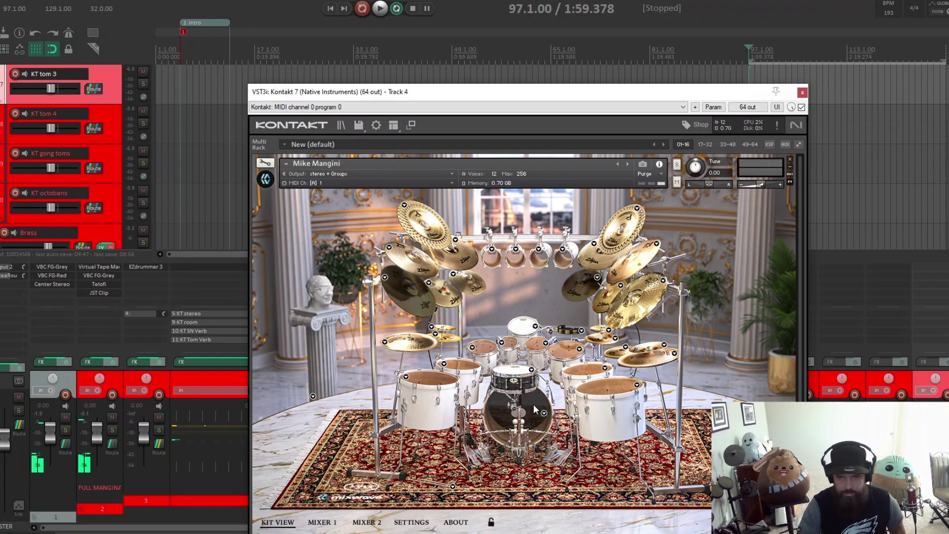
{"action": "left_click", "coordinate": [544, 412]}
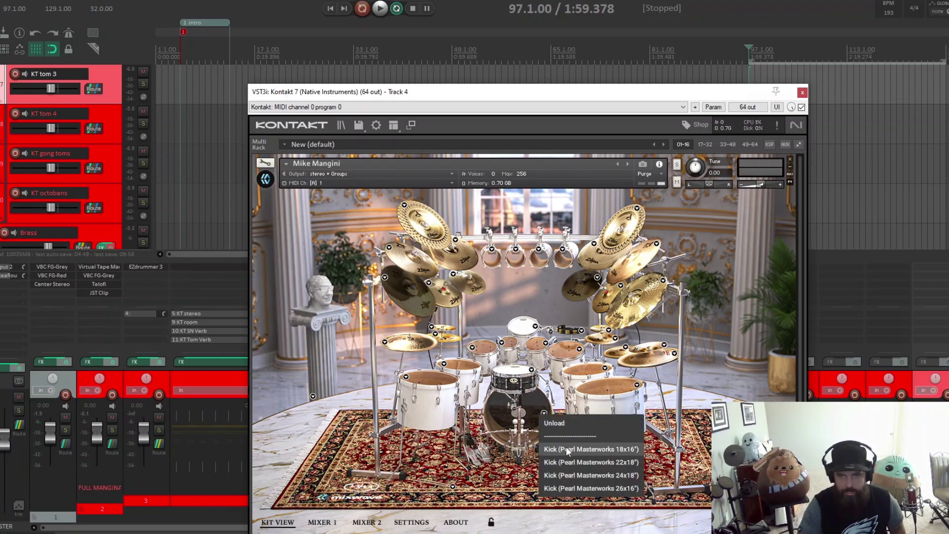
{"action": "left_click", "coordinate": [567, 449]}
{"action": "left_click", "coordinate": [546, 422]}
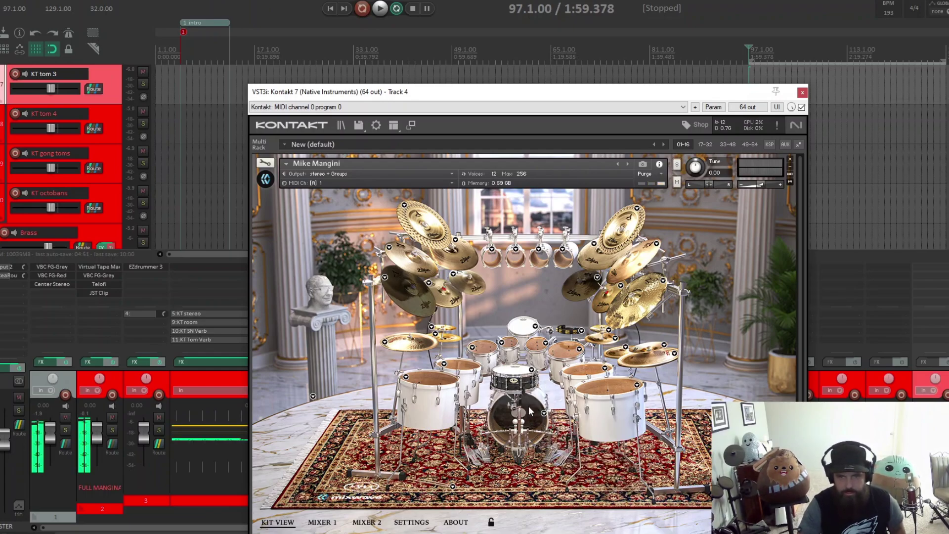
{"action": "left_click", "coordinate": [544, 412]}
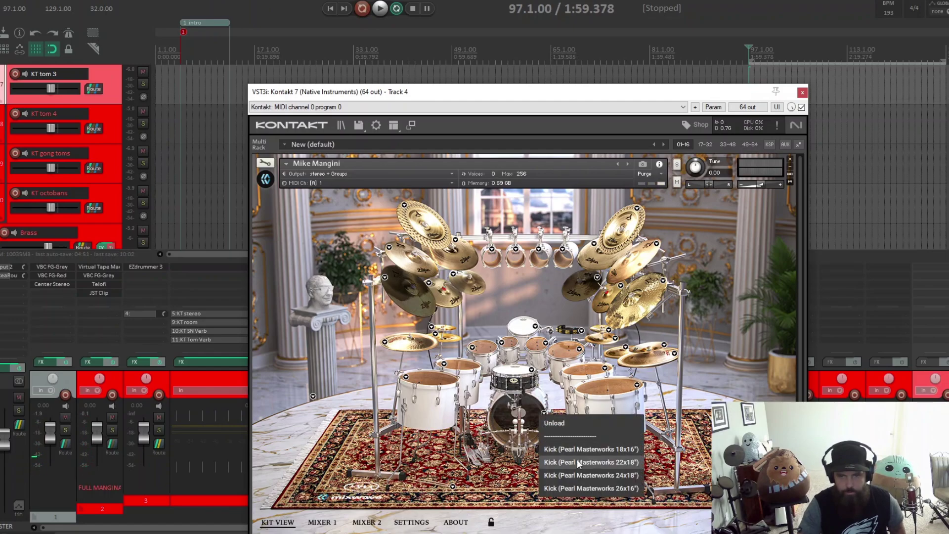
{"action": "left_click", "coordinate": [577, 459]}
{"action": "left_click", "coordinate": [540, 418]}
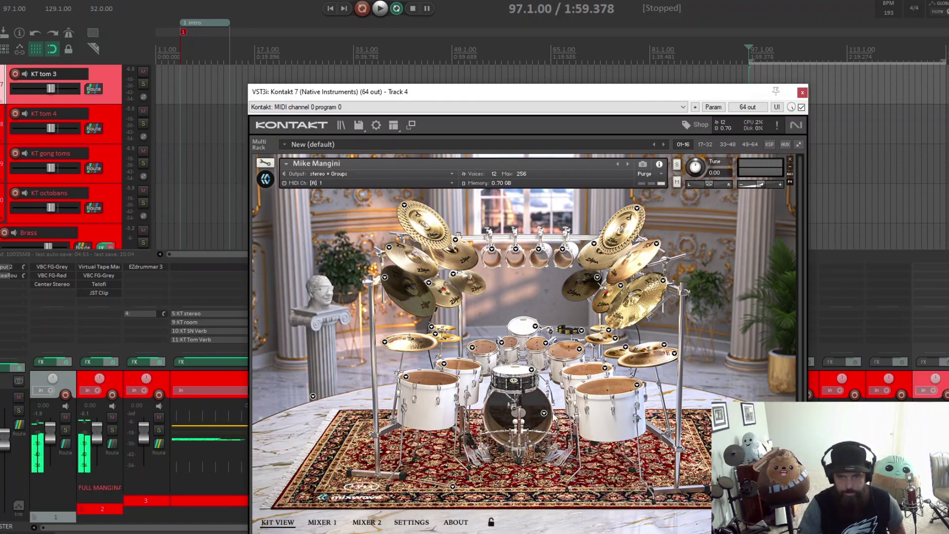
{"action": "left_click", "coordinate": [545, 412]}
{"action": "left_click", "coordinate": [542, 420]}
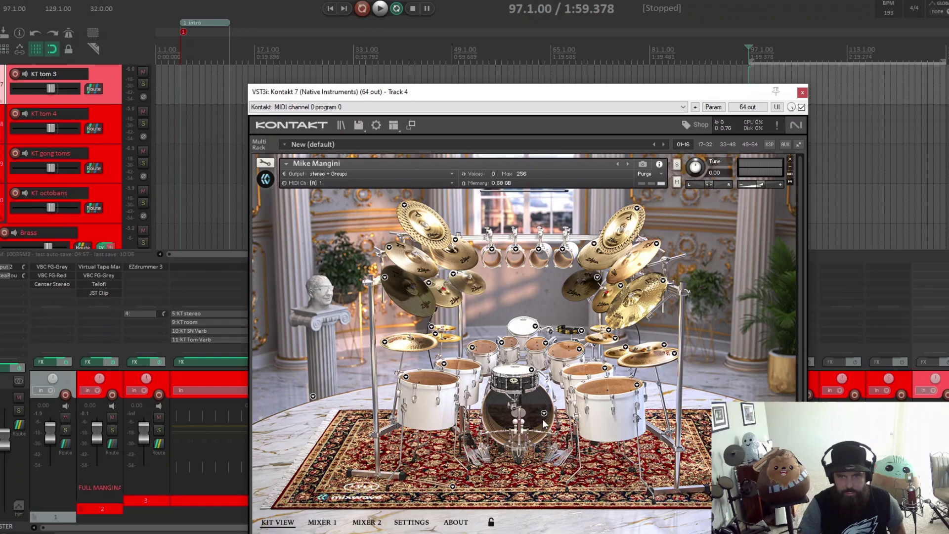
{"action": "left_click", "coordinate": [541, 413]}
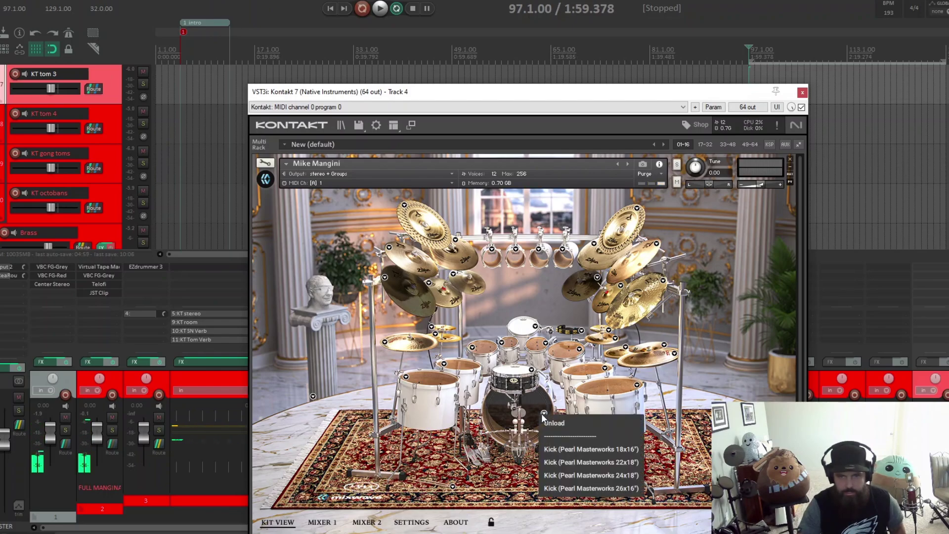
{"action": "left_click", "coordinate": [543, 412]}
{"action": "left_click", "coordinate": [586, 486]}
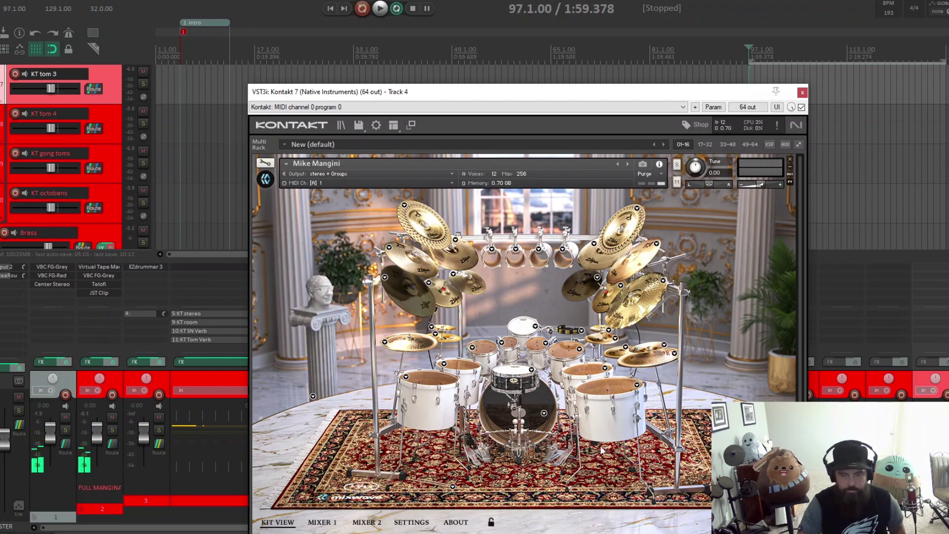
Step: Try the Pearl Brass Sensitone, Nickel Plated Brass Sensitone and UltraCast Aluminum snares
{"action": "left_click", "coordinate": [530, 370]}
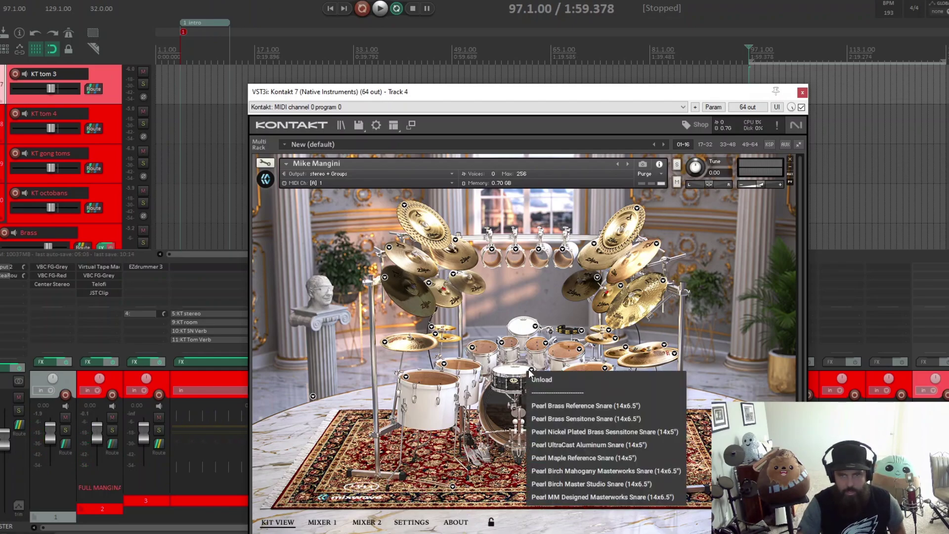
{"action": "left_click", "coordinate": [576, 401]}
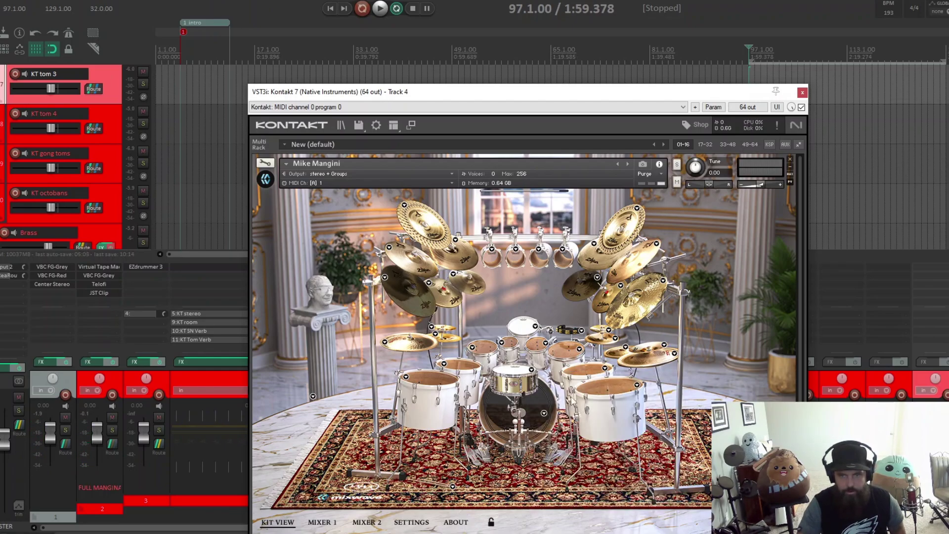
{"action": "left_click", "coordinate": [526, 372]}
{"action": "left_click", "coordinate": [553, 418]}
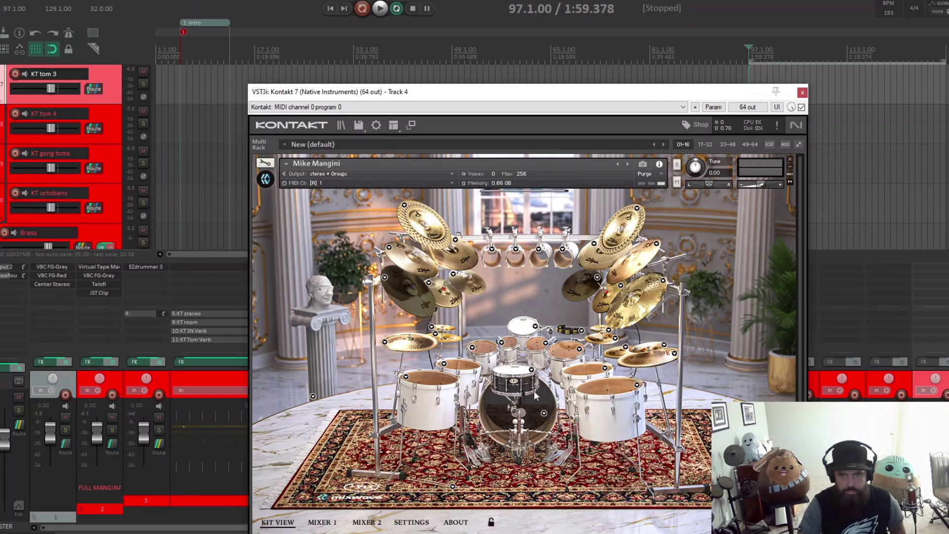
{"action": "left_click", "coordinate": [530, 370]}
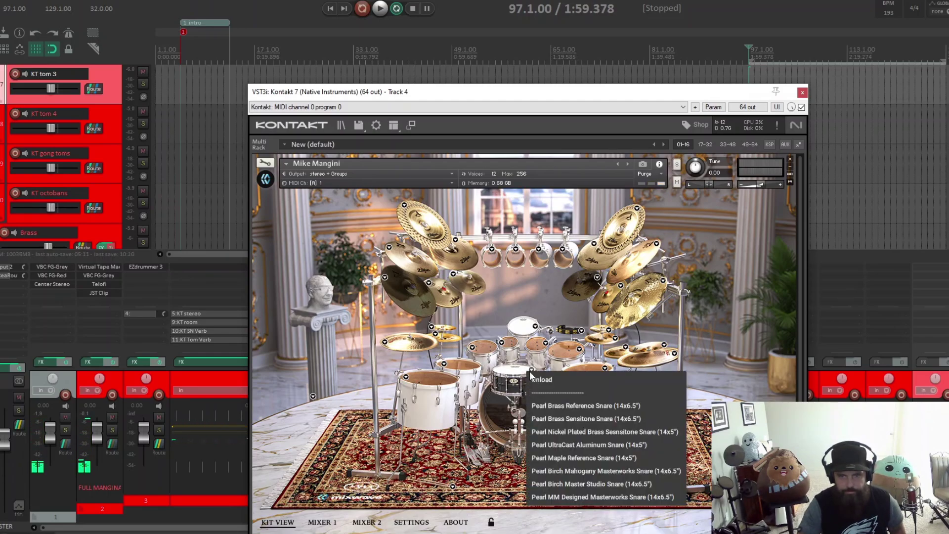
{"action": "left_click", "coordinate": [540, 432]}
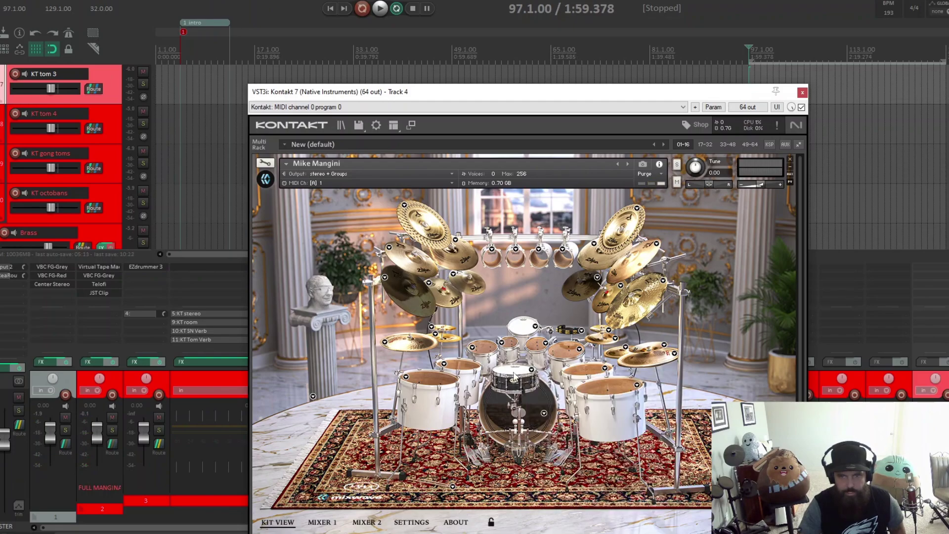
{"action": "left_click", "coordinate": [532, 369]}
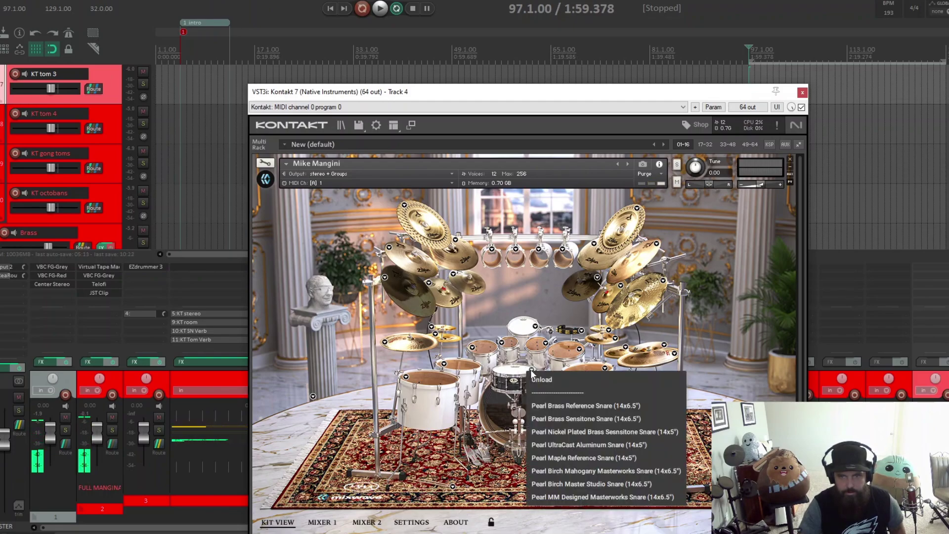
{"action": "left_click", "coordinate": [576, 445]}
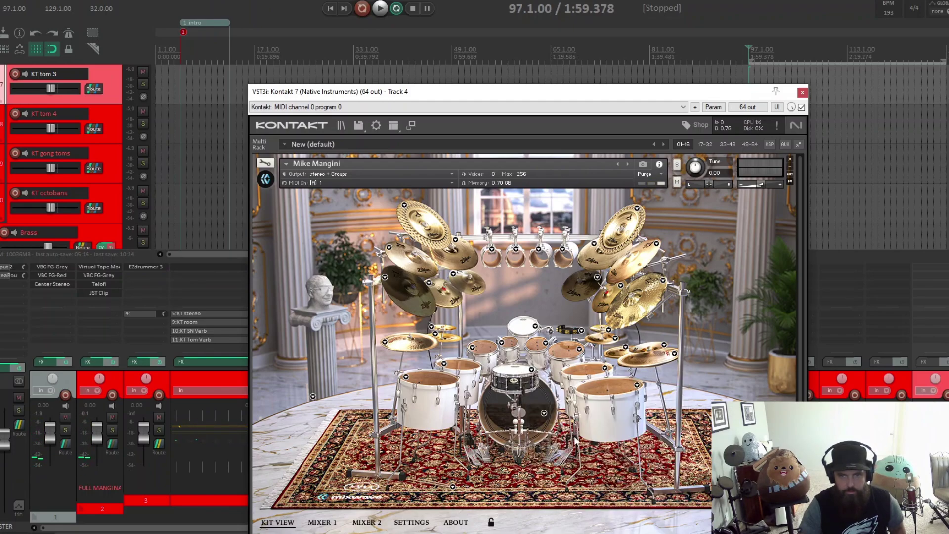
Step: Try the Maple Reference and Birch Mahogany snares, then load the Pearl MM Designed Masterworks Snare
{"action": "left_click", "coordinate": [532, 370]}
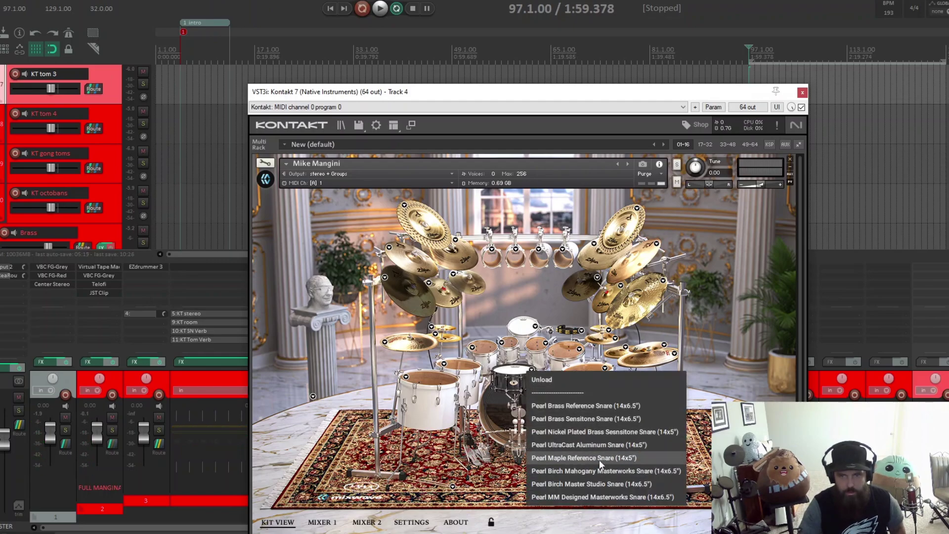
{"action": "left_click", "coordinate": [599, 459]}
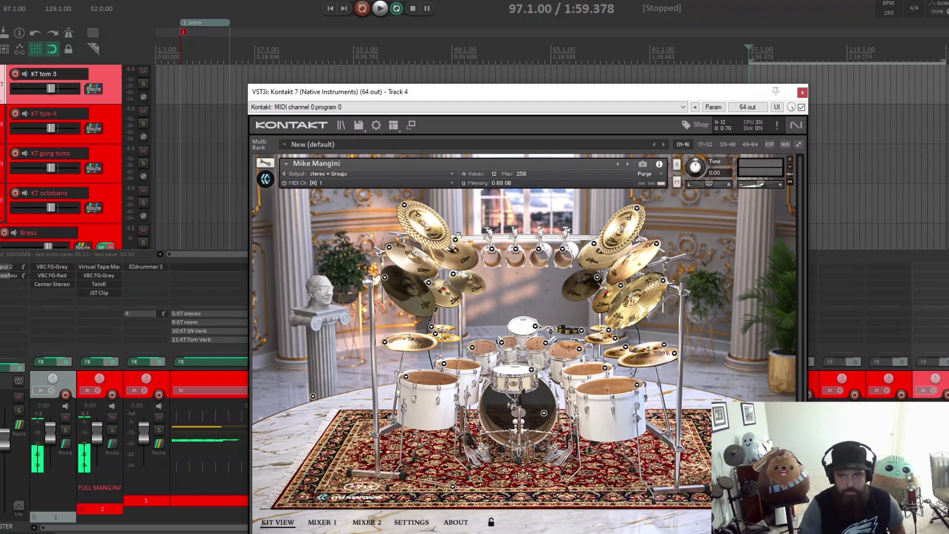
{"action": "left_click", "coordinate": [532, 370]}
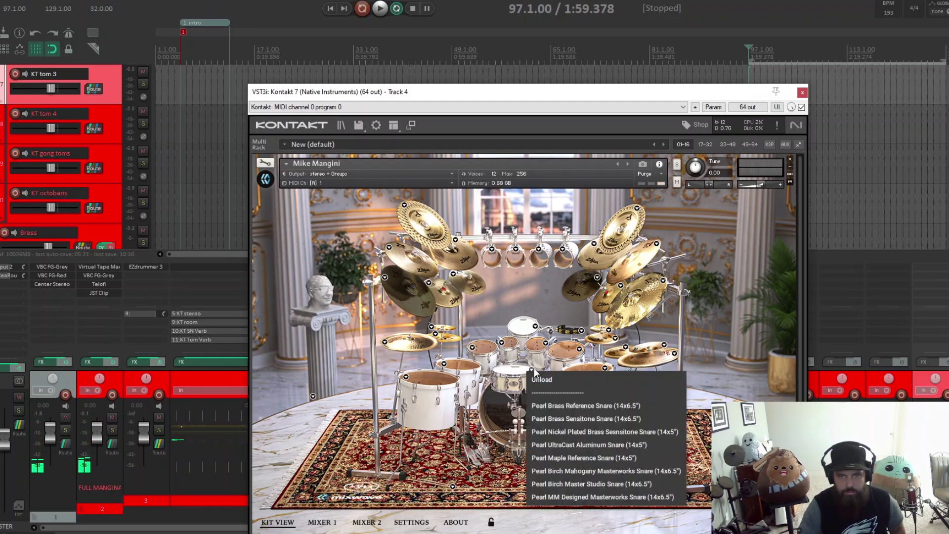
{"action": "left_click", "coordinate": [567, 472]}
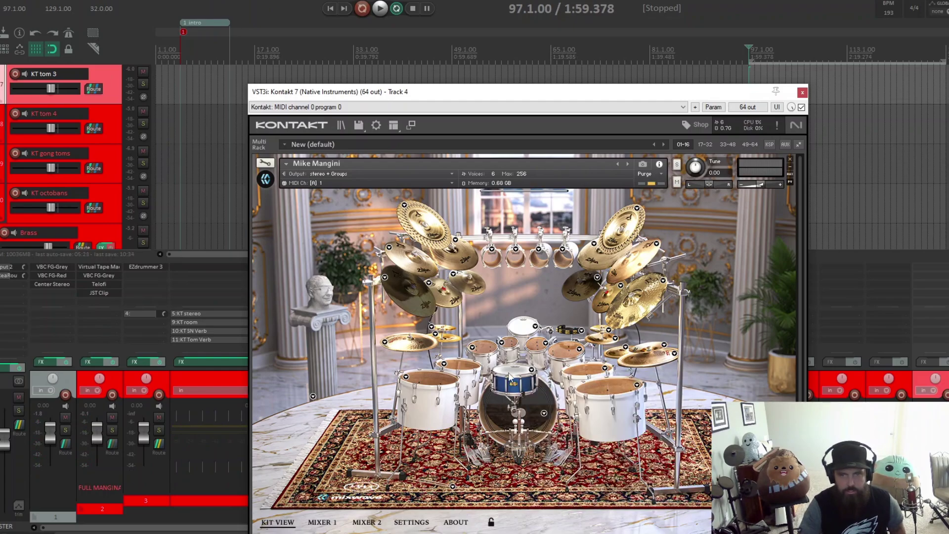
{"action": "left_click", "coordinate": [516, 378]}
{"action": "left_click", "coordinate": [531, 371]}
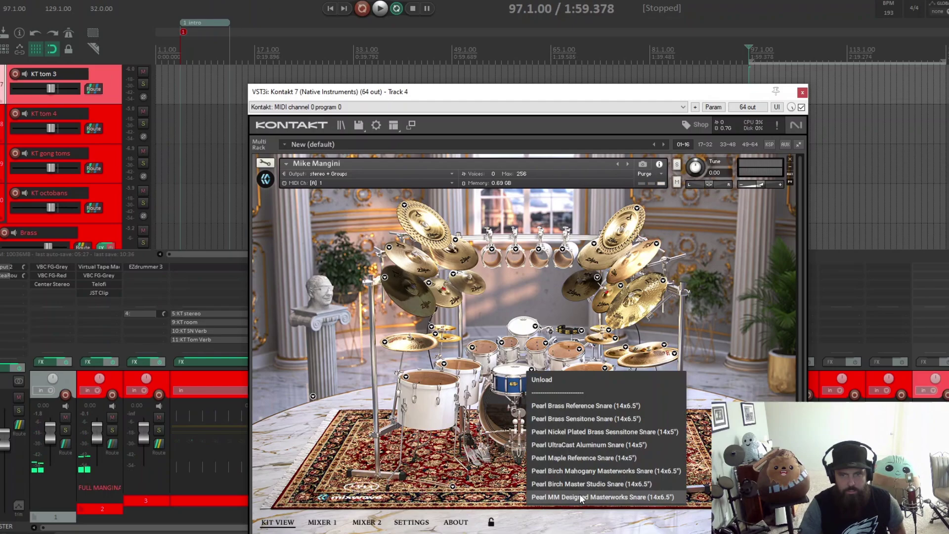
{"action": "left_click", "coordinate": [580, 485]}
{"action": "left_click", "coordinate": [524, 380]}
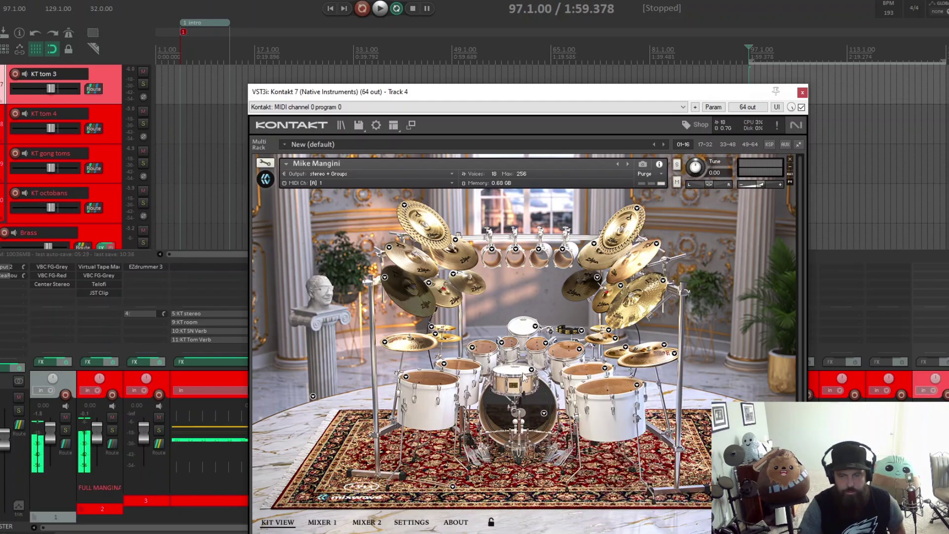
{"action": "left_click", "coordinate": [532, 369]}
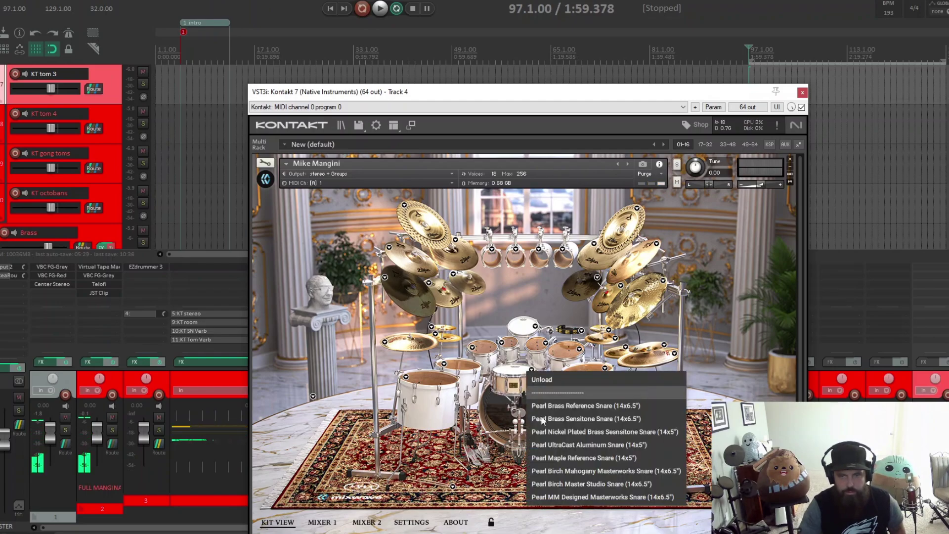
{"action": "left_click", "coordinate": [580, 497]}
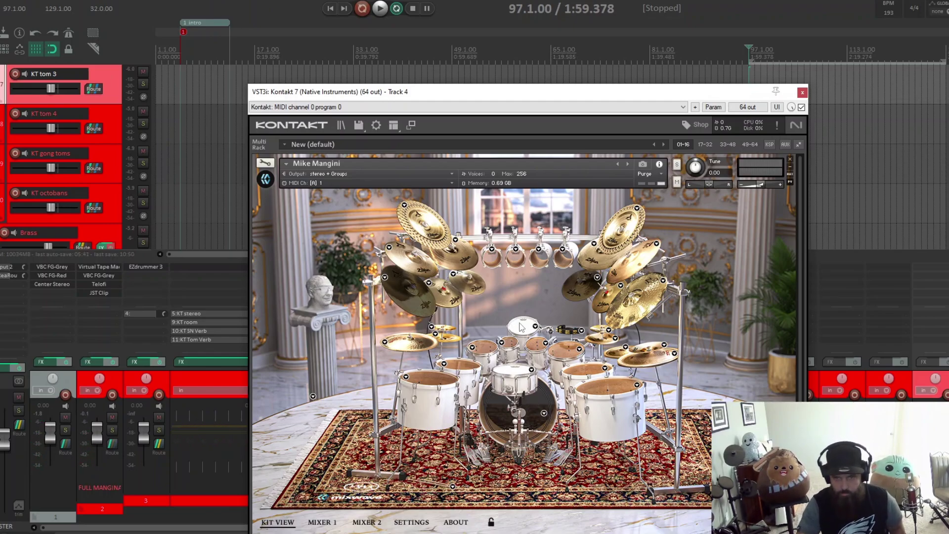
{"action": "left_click", "coordinate": [535, 326]}
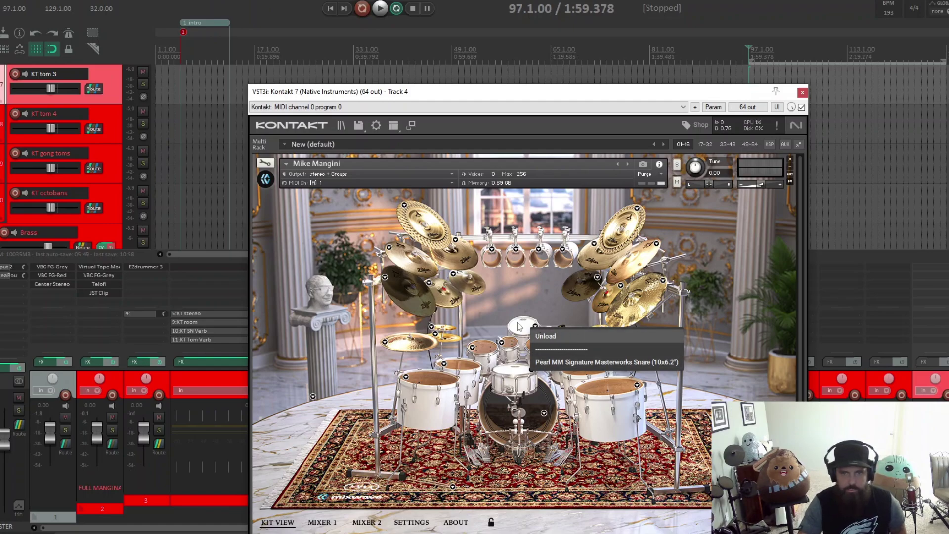
{"action": "left_click", "coordinate": [520, 328]}
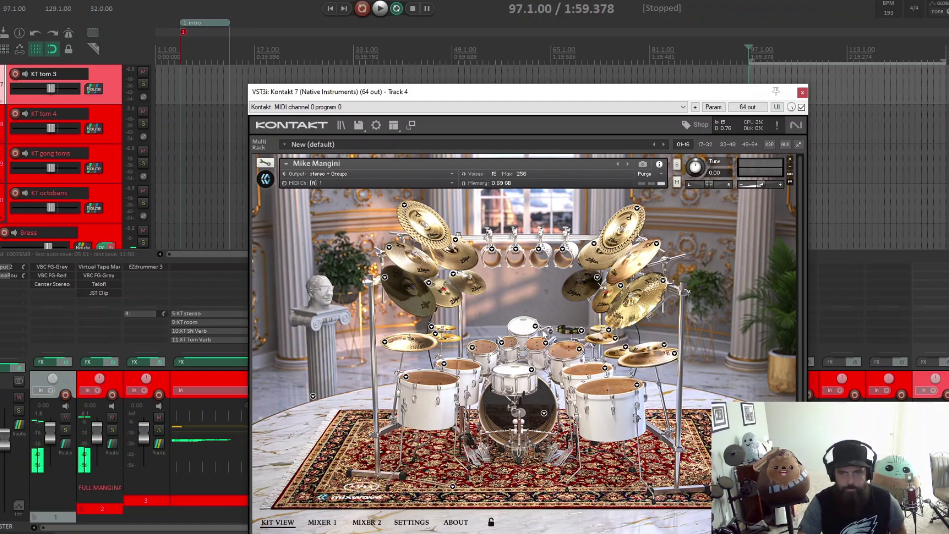
{"action": "left_click", "coordinate": [504, 351]}
{"action": "left_click", "coordinate": [502, 344]}
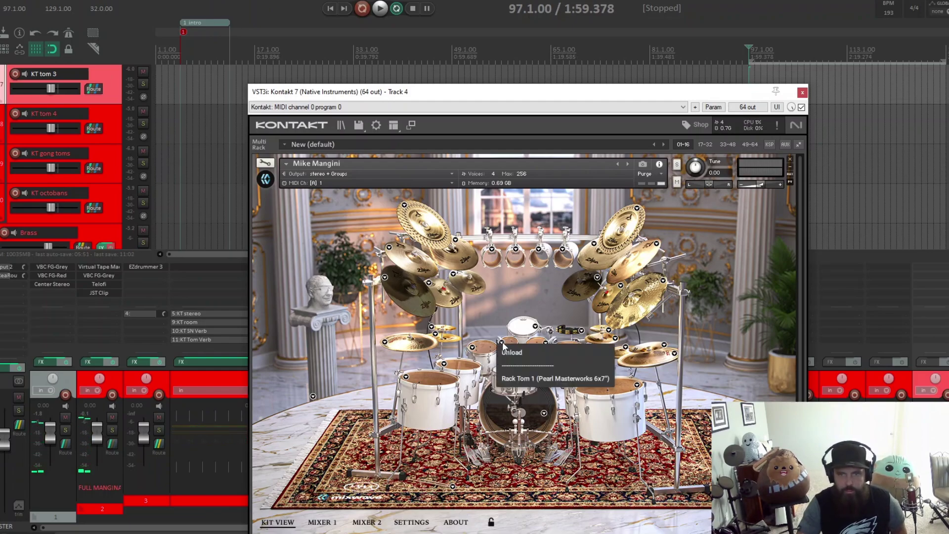
{"action": "left_click", "coordinate": [536, 350]}
{"action": "left_click", "coordinate": [546, 342]}
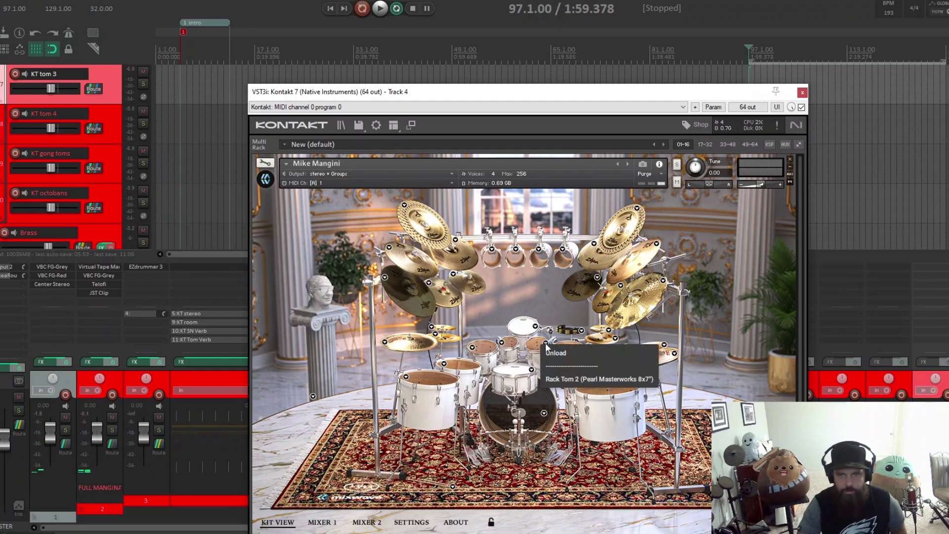
{"action": "left_click", "coordinate": [482, 349]}
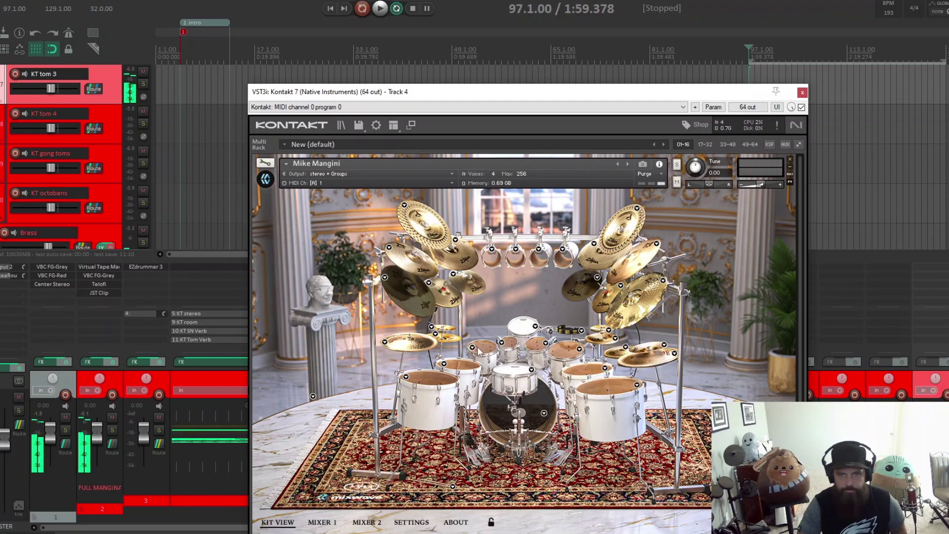
{"action": "left_click", "coordinate": [473, 347]}
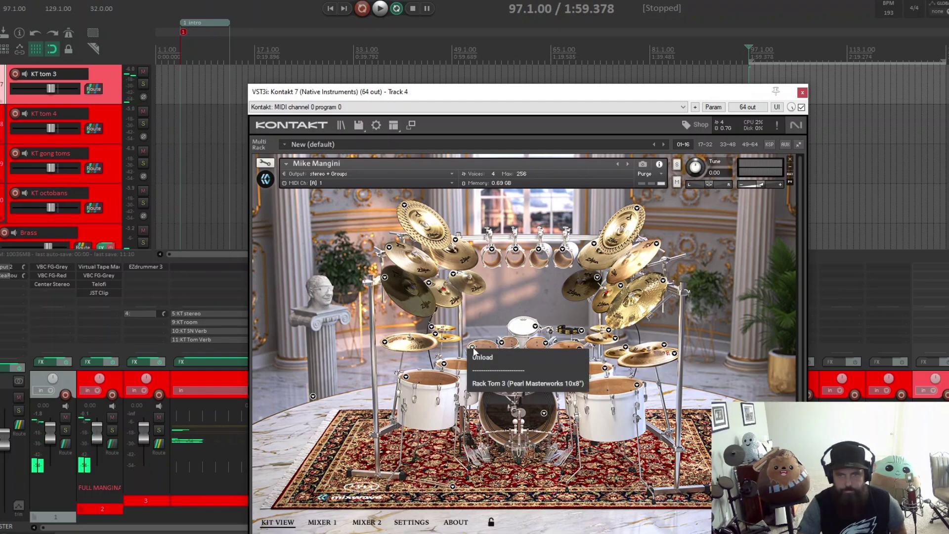
{"action": "left_click", "coordinate": [556, 342]}
{"action": "left_click", "coordinate": [563, 348]}
{"action": "left_click", "coordinate": [579, 349]}
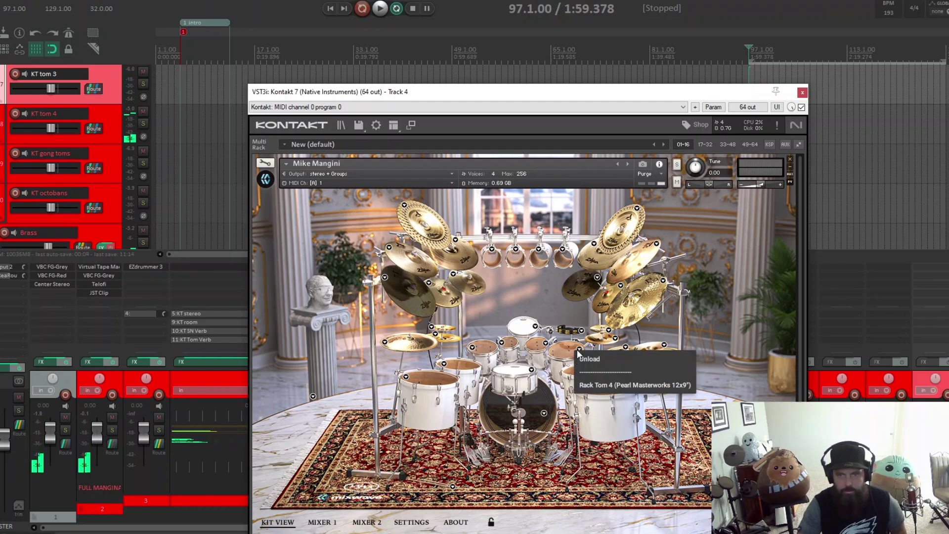
{"action": "left_click", "coordinate": [566, 348]}
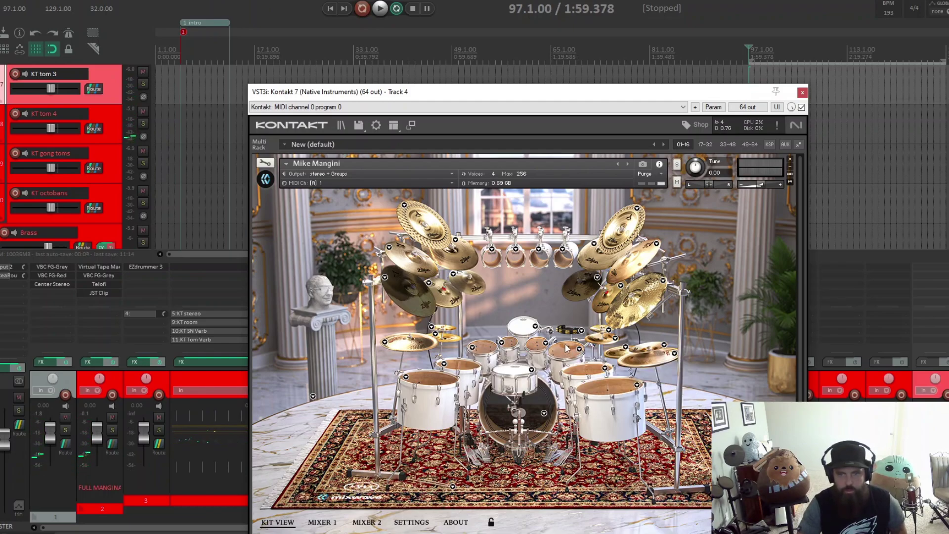
{"action": "left_click", "coordinate": [450, 365]}
{"action": "left_click", "coordinate": [444, 365]}
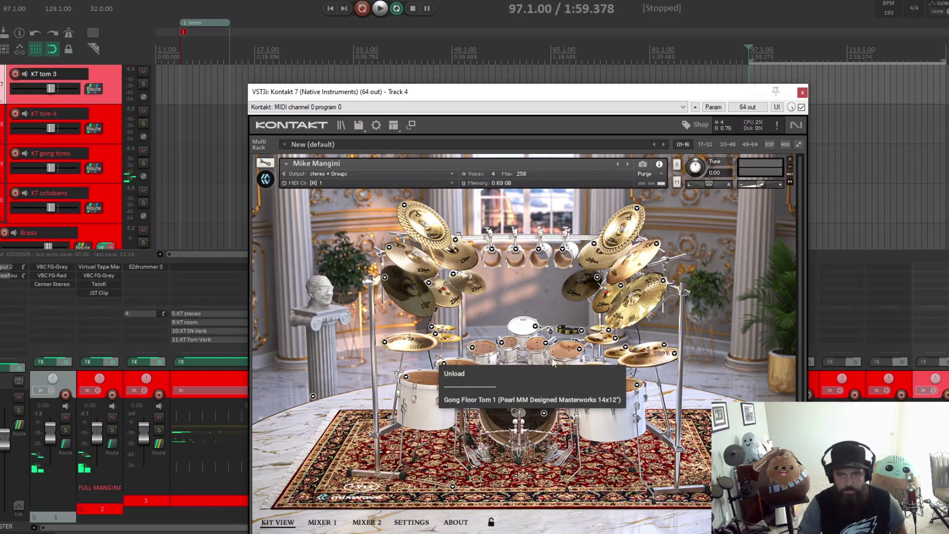
{"action": "left_click", "coordinate": [596, 362]}
{"action": "left_click", "coordinate": [599, 372]}
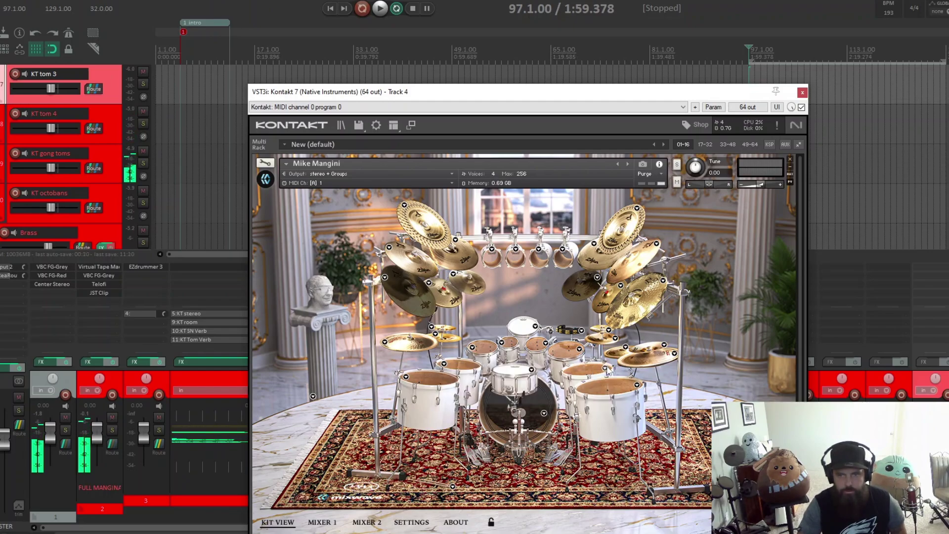
{"action": "left_click", "coordinate": [604, 368]}
{"action": "left_click", "coordinate": [590, 374]}
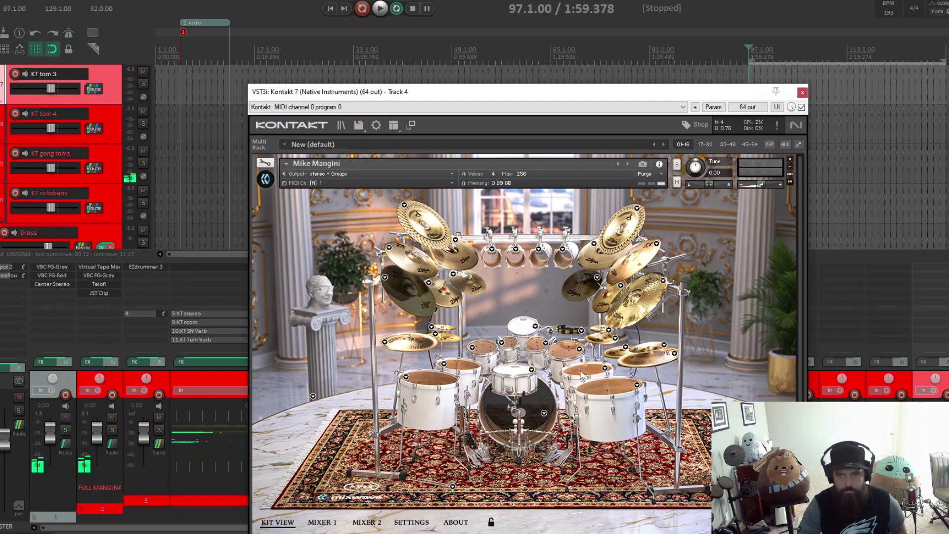
{"action": "left_click", "coordinate": [609, 389]}
{"action": "left_click", "coordinate": [637, 384]}
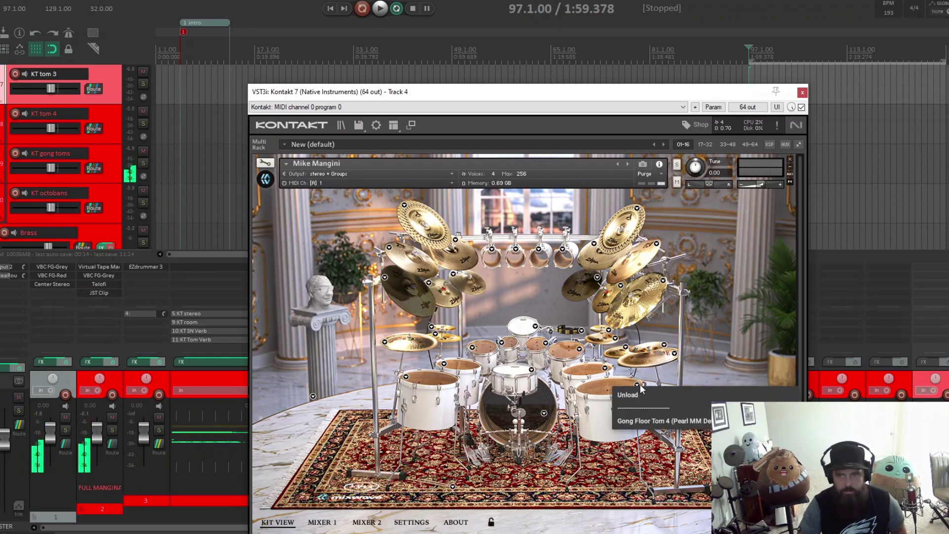
{"action": "left_click", "coordinate": [430, 385]}
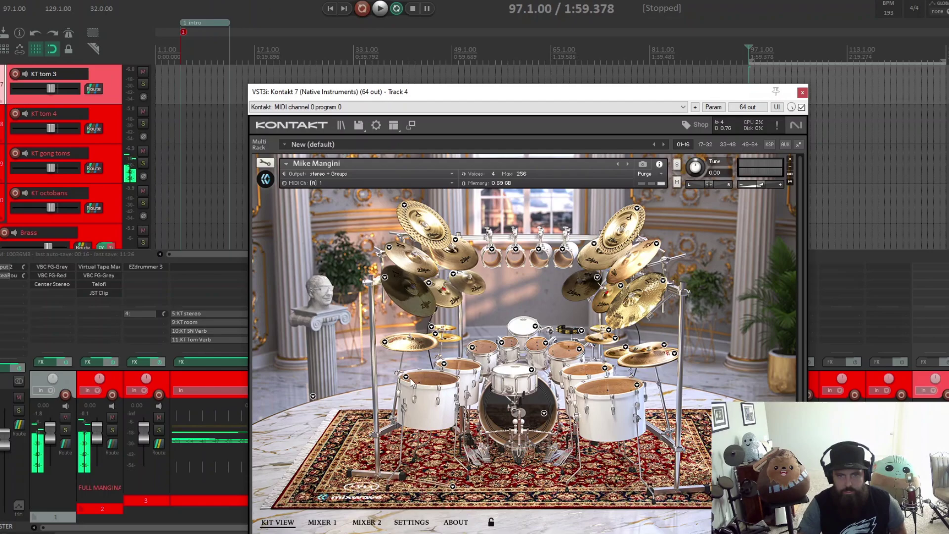
{"action": "left_click", "coordinate": [407, 377]}
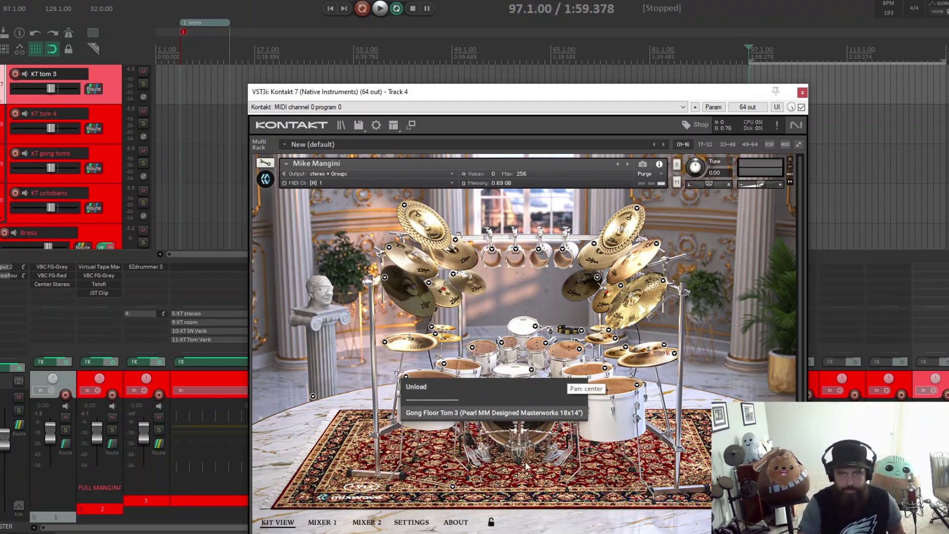
Step: Browse the kit snapshot list and close it, keeping 19 Three Kick Setup - Main 22
{"action": "left_click", "coordinate": [649, 166]}
{"action": "left_click", "coordinate": [644, 163]}
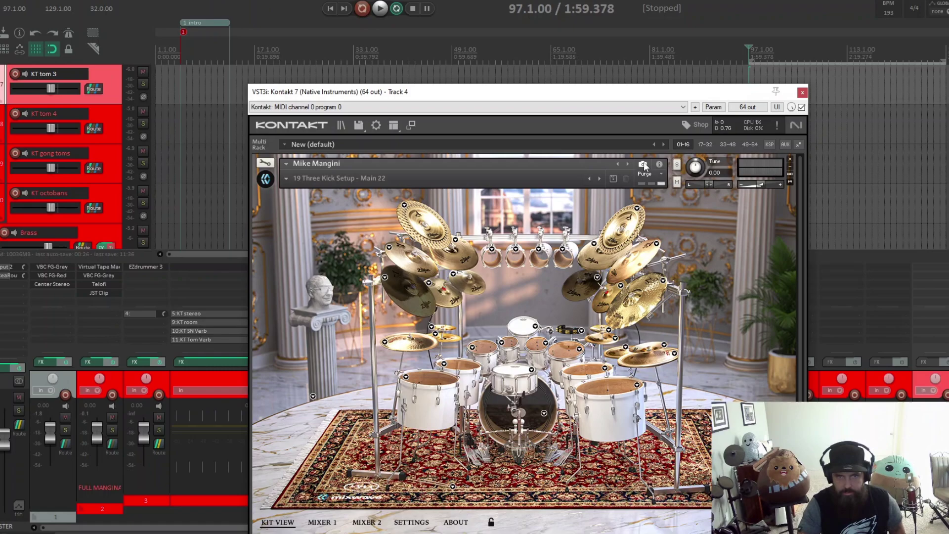
{"action": "left_click", "coordinate": [286, 178]}
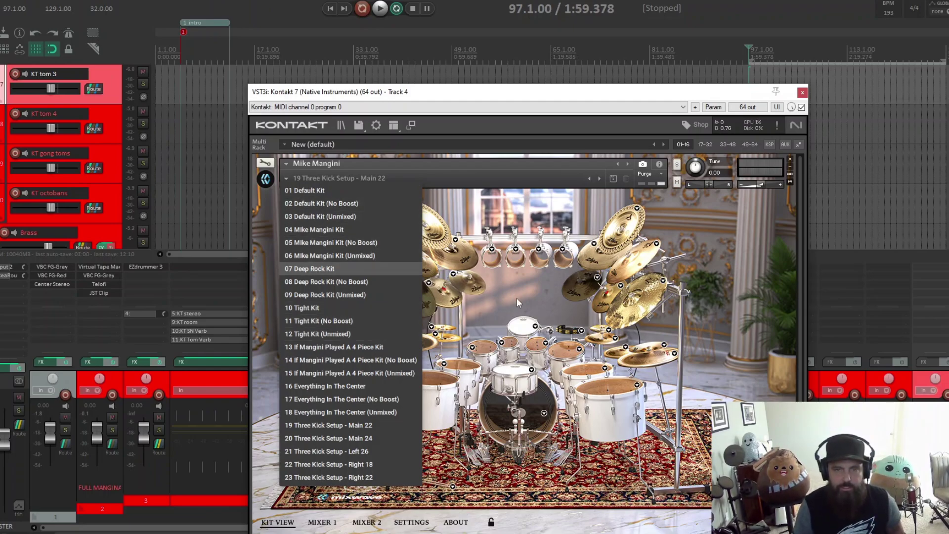
{"action": "left_click", "coordinate": [551, 283]}
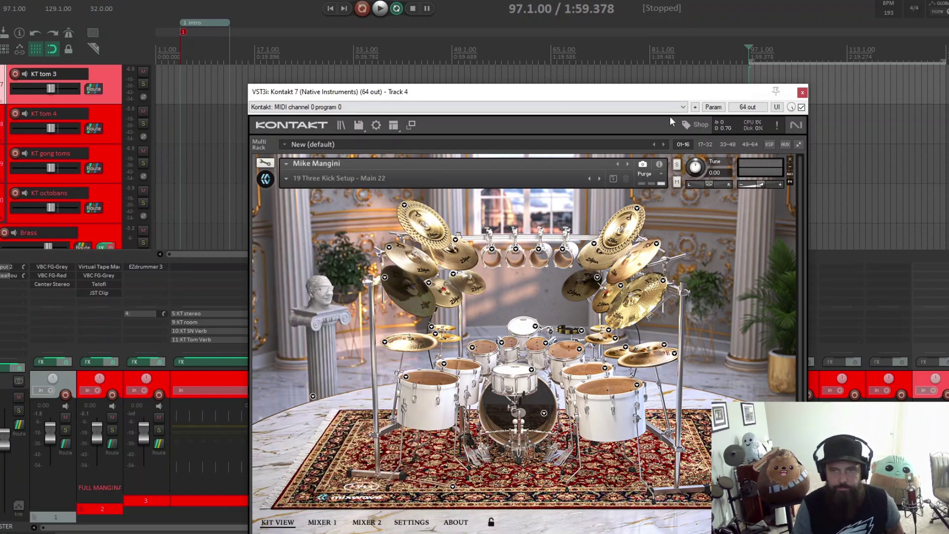
Step: Move the Kontakt window left, start playback, and open the KT kick track's Pro-Q 3
{"action": "left_click_drag", "start_coordinate": [669, 97], "coordinate": [600, 64]}
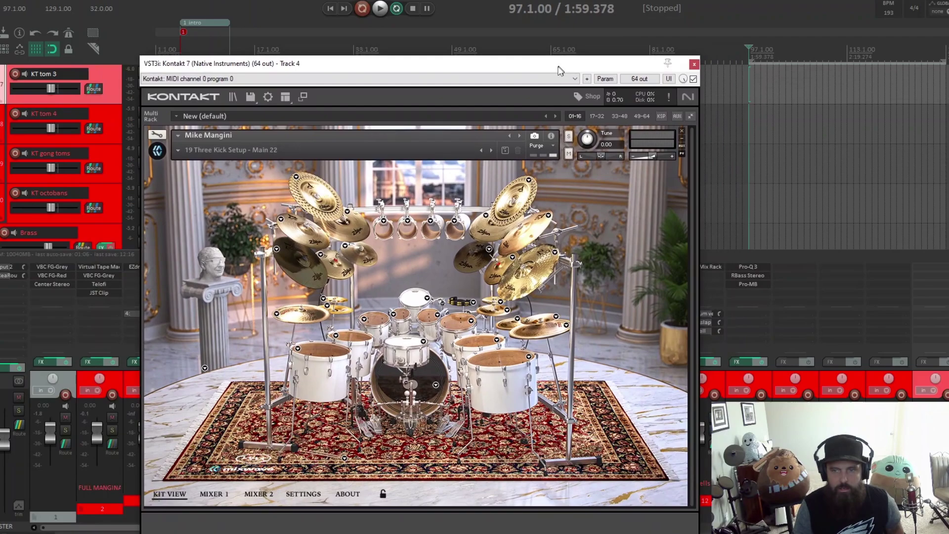
{"action": "mouse_move", "coordinate": [559, 69]}
{"action": "left_mouse_down"}
{"action": "mouse_move", "coordinate": [548, 69]}
{"action": "mouse_move", "coordinate": [562, 69]}
{"action": "left_mouse_up"}
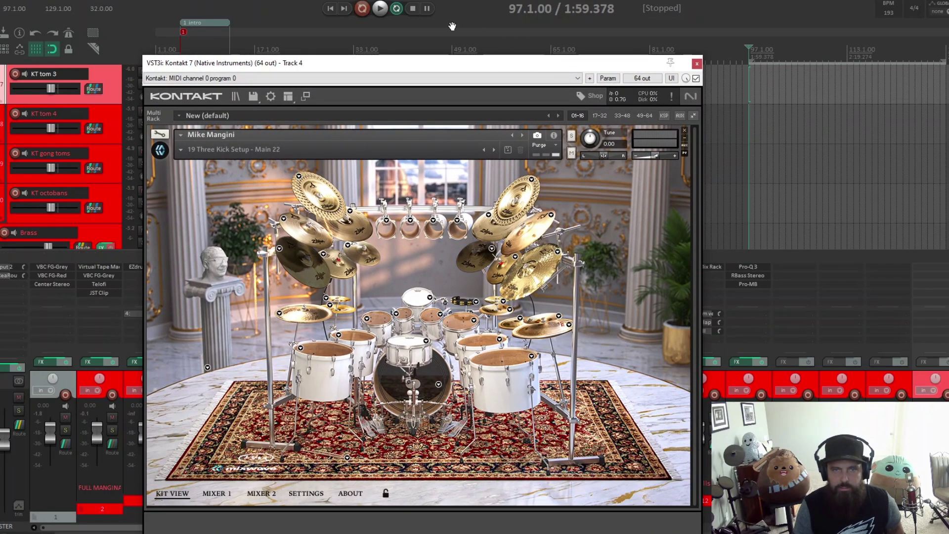
{"action": "left_click", "coordinate": [380, 8]}
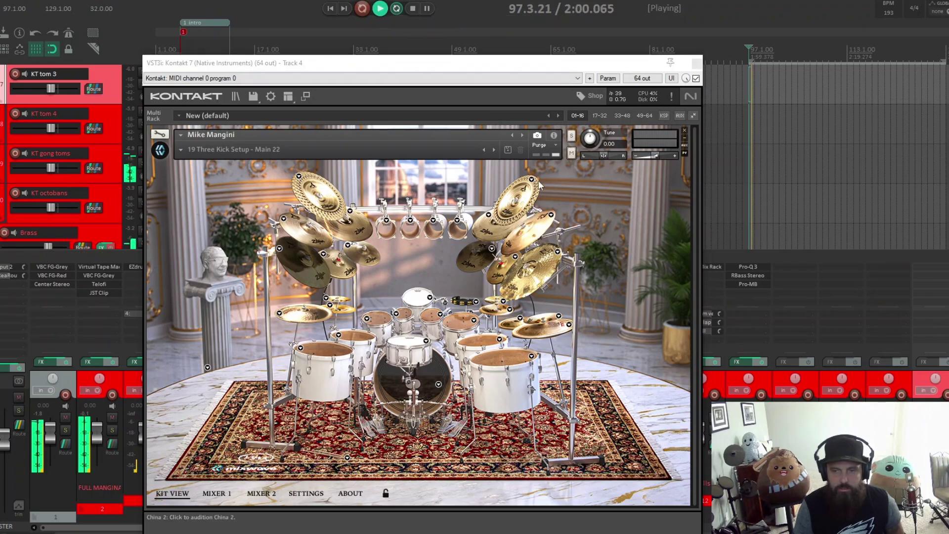
{"action": "left_click", "coordinate": [745, 268]}
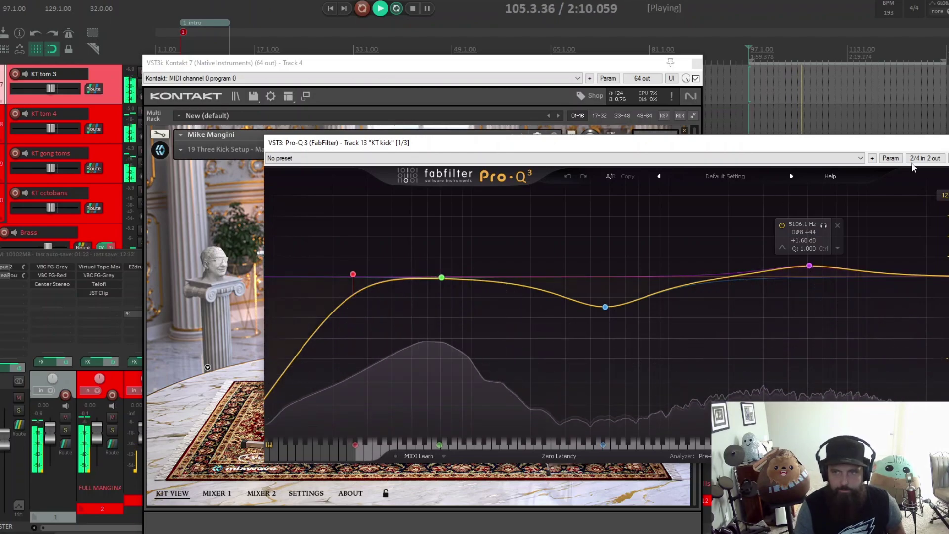
Step: Inspect and close KT kick's RBass Stereo and Pro-MB, and close Kontakt and Pro-Q 3
{"action": "key", "text": "Escape"}
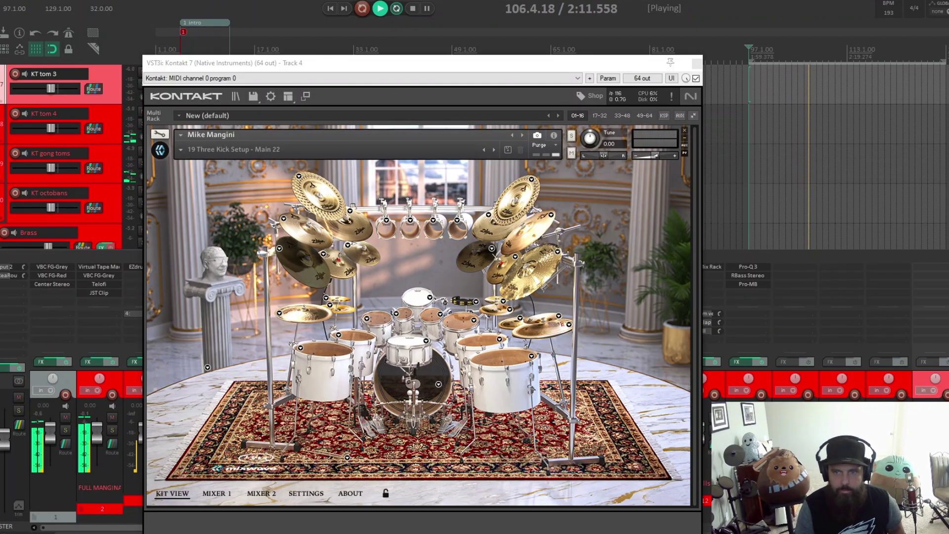
{"action": "left_click", "coordinate": [740, 277]}
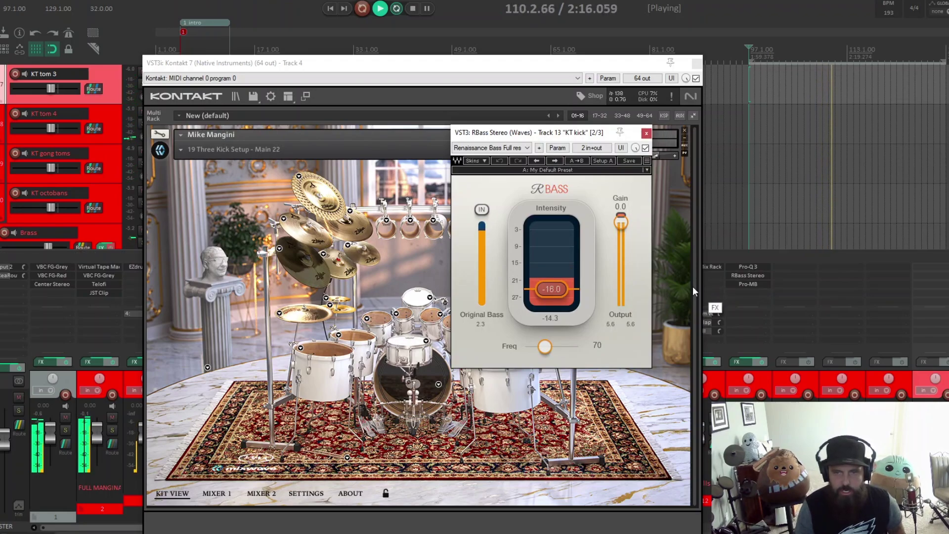
{"action": "left_click", "coordinate": [646, 134]}
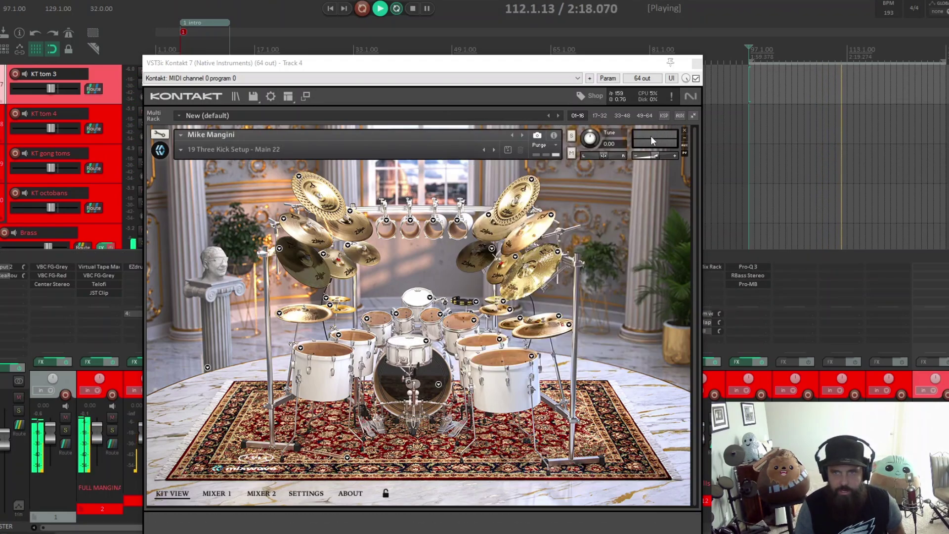
{"action": "left_click", "coordinate": [698, 64]}
{"action": "left_click", "coordinate": [750, 283]}
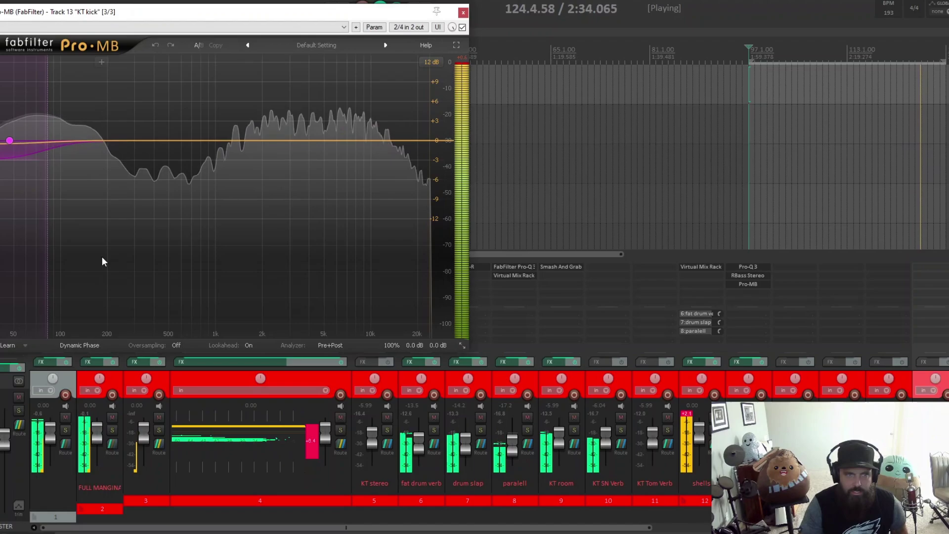
{"action": "left_click", "coordinate": [463, 13]}
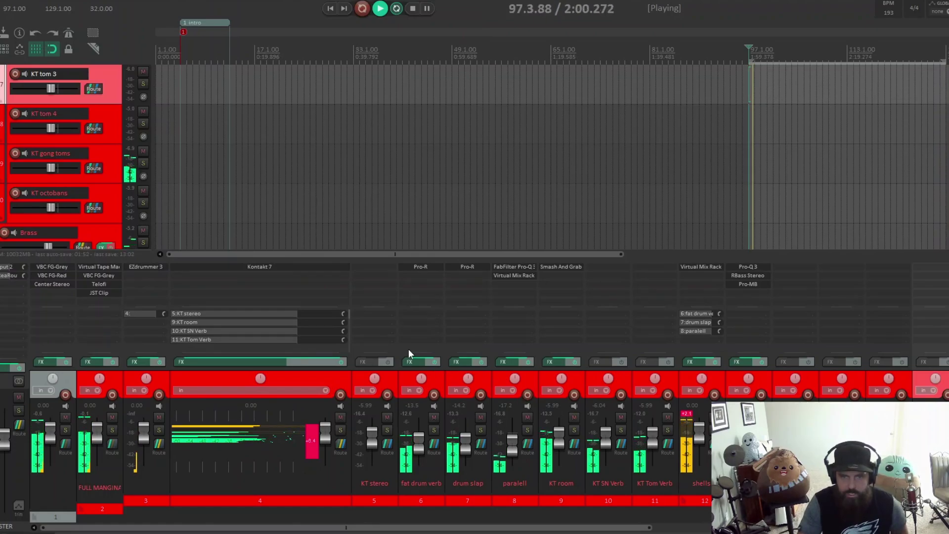
Step: Bypass and re-enable the effects on the fat drum verb and drum slap tracks
{"action": "left_click", "coordinate": [433, 364]}
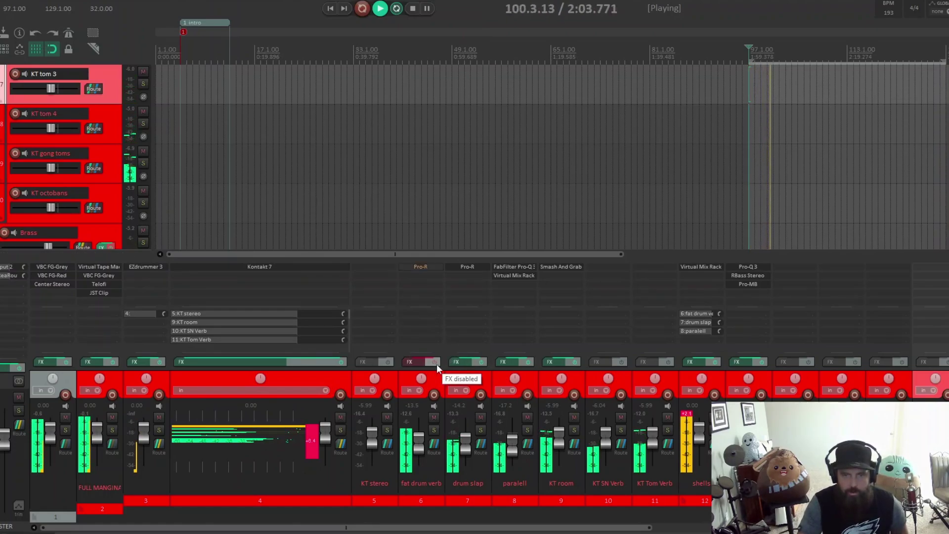
{"action": "left_click", "coordinate": [480, 362]}
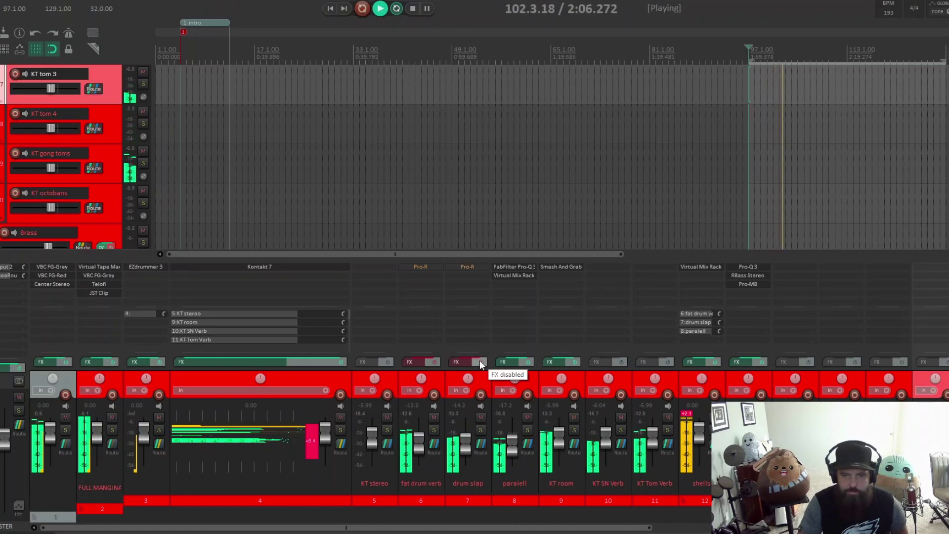
{"action": "left_click", "coordinate": [481, 363]}
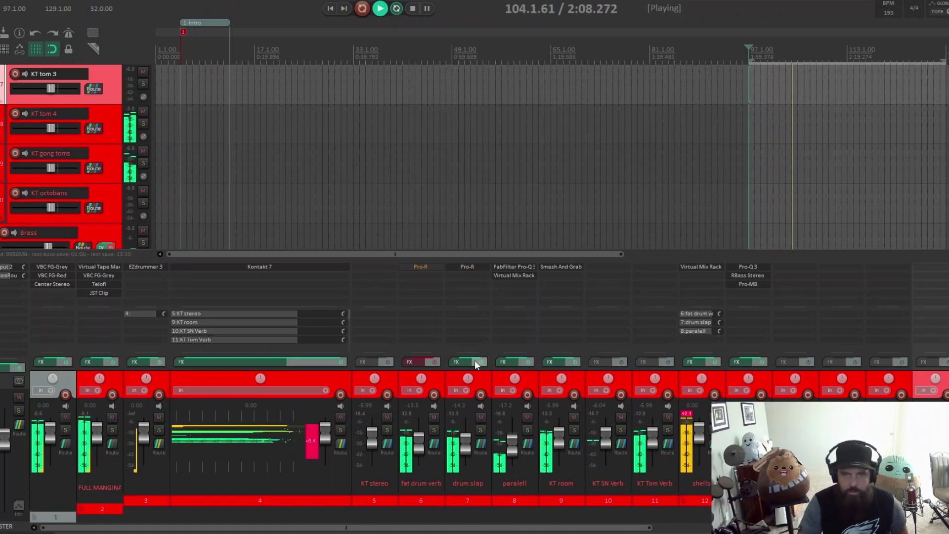
{"action": "left_click", "coordinate": [432, 361]}
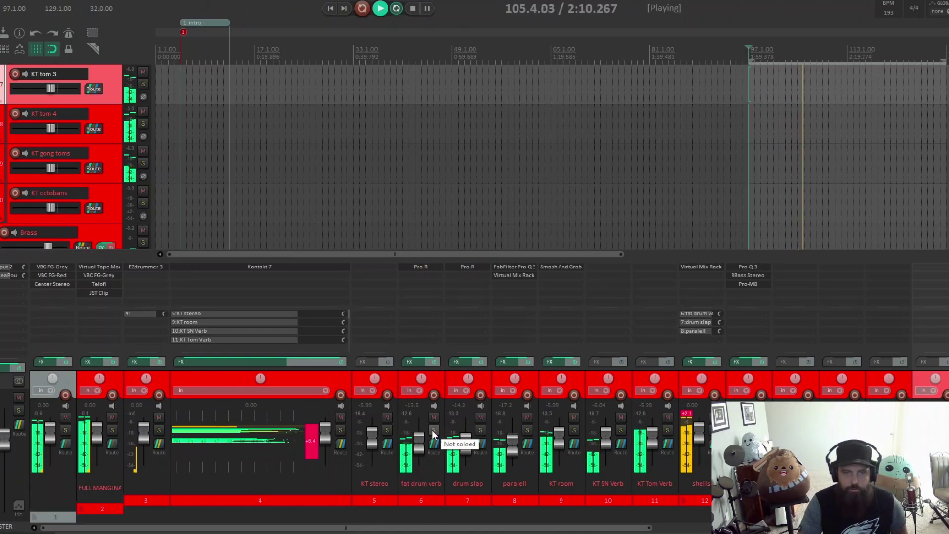
Step: Solo fat drum verb and drum slap in turn, unsolo both, then solo paralell
{"action": "left_click", "coordinate": [433, 430]}
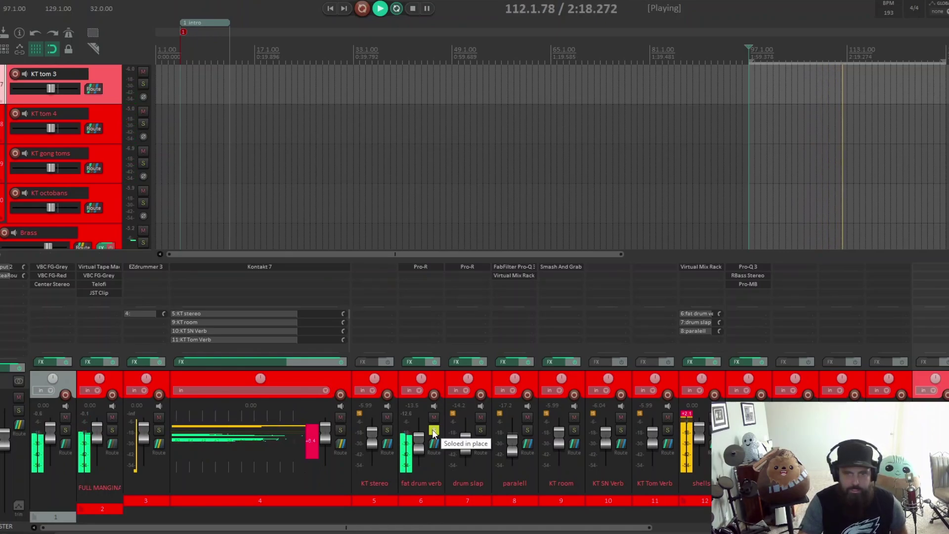
{"action": "left_click", "coordinate": [481, 430]}
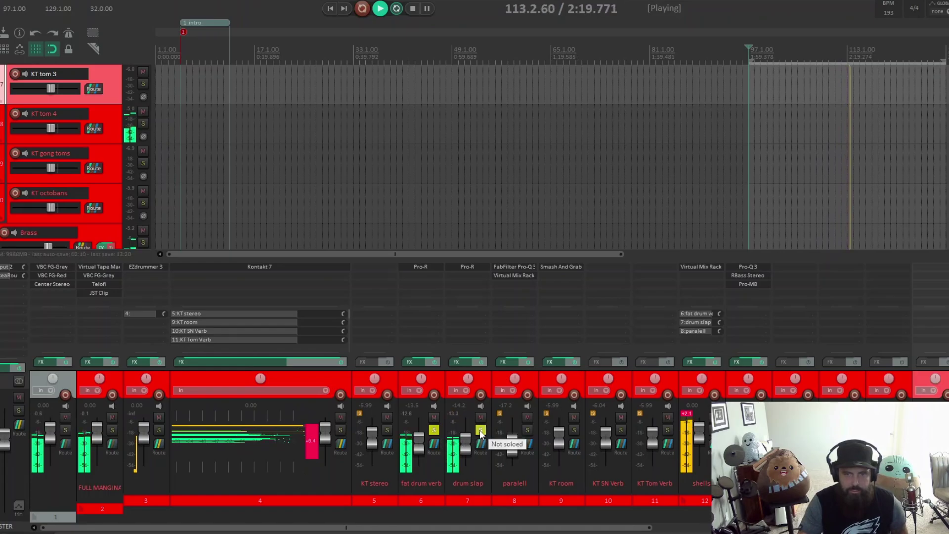
{"action": "left_click", "coordinate": [434, 429]}
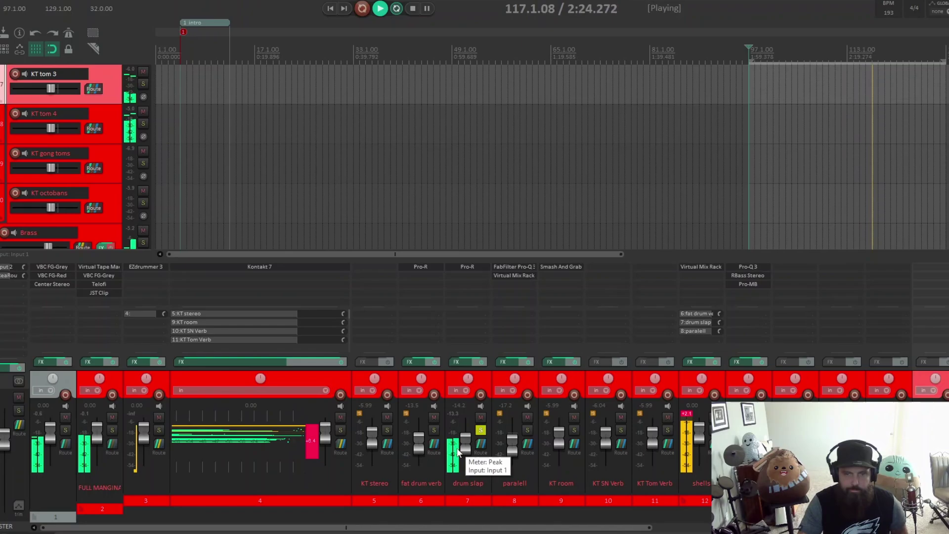
{"action": "left_click", "coordinate": [481, 430]}
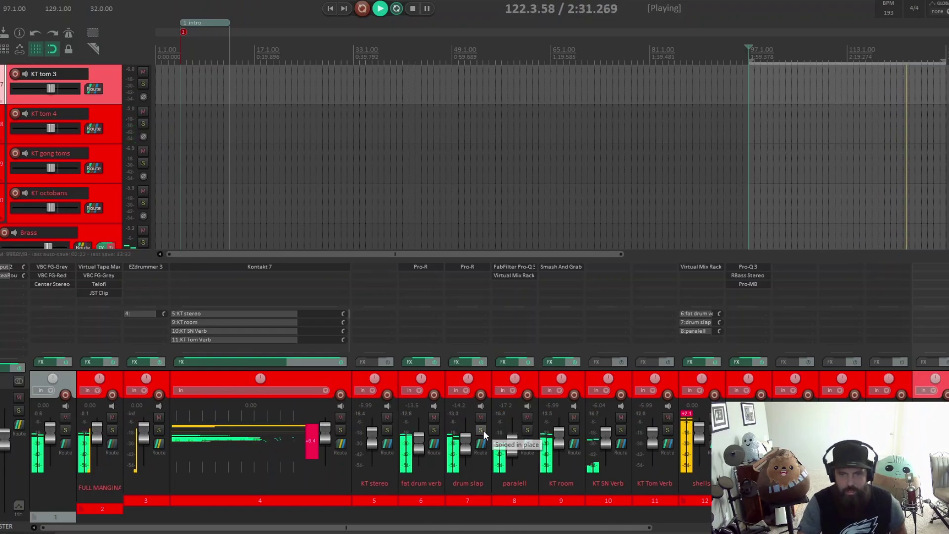
{"action": "left_click", "coordinate": [528, 429]}
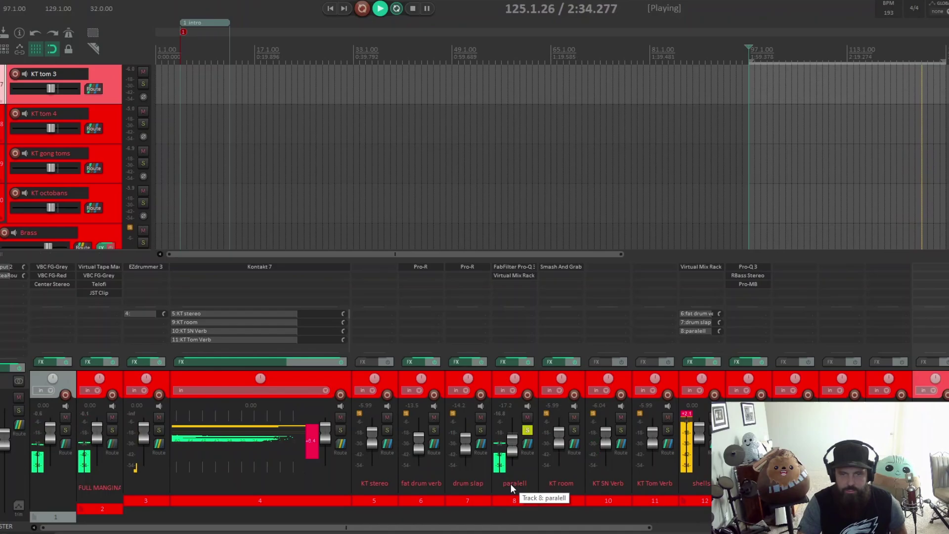
Step: Swap the solo from paralell to KT room, inspect its Smash And Grab, then unsolo it
{"action": "left_click", "coordinate": [527, 430]}
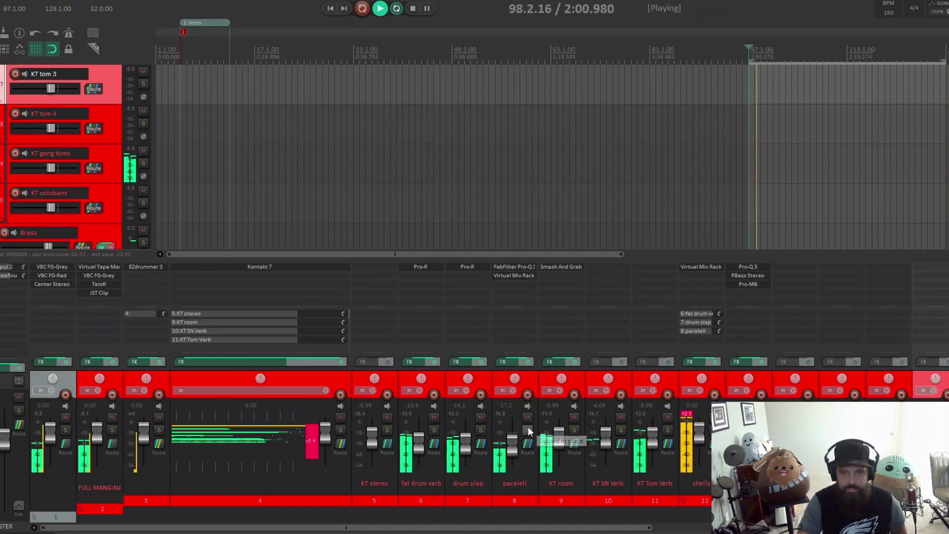
{"action": "left_click", "coordinate": [576, 429]}
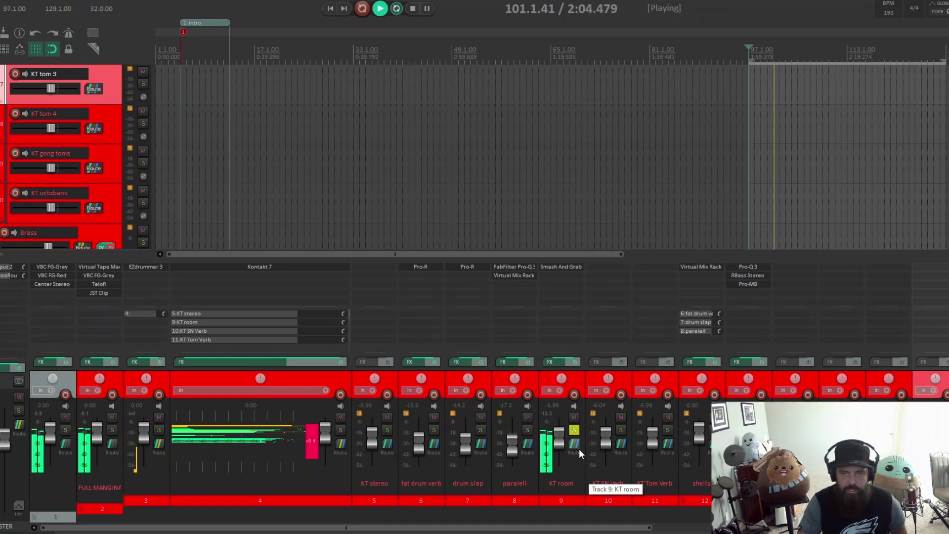
{"action": "left_click", "coordinate": [559, 266]}
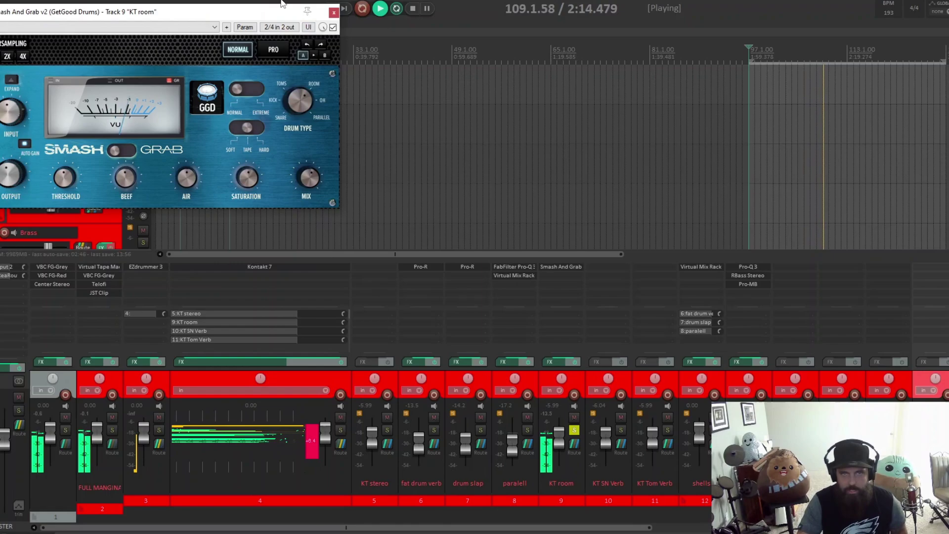
{"action": "left_click", "coordinate": [333, 13]}
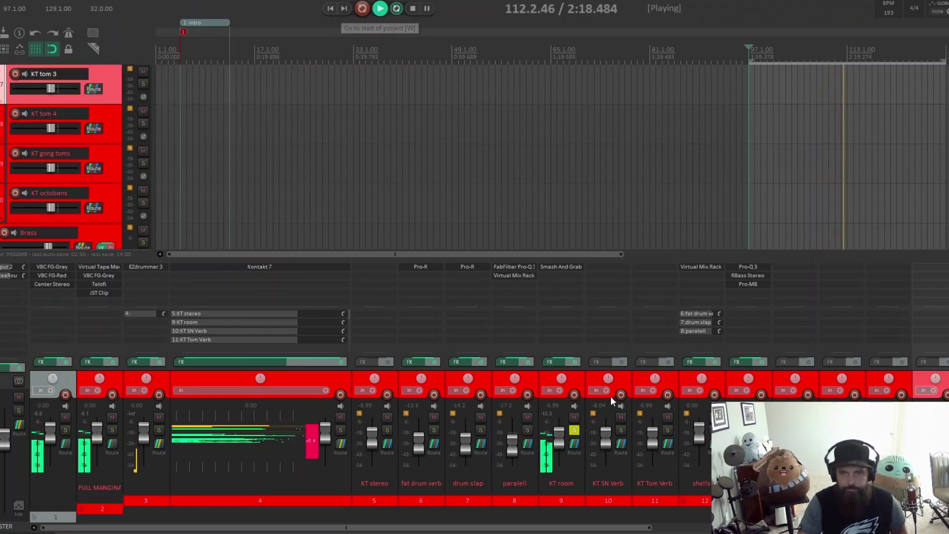
{"action": "left_click", "coordinate": [574, 430]}
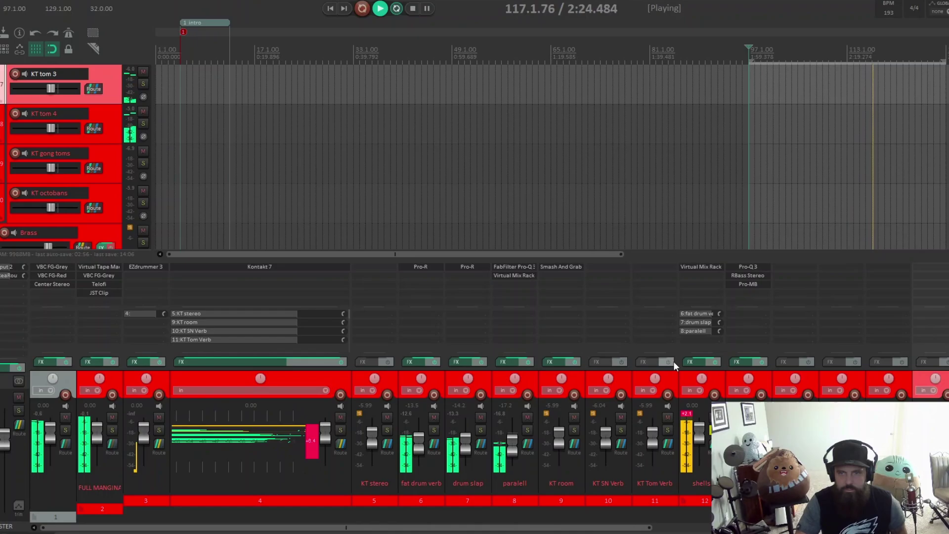
Step: Inspect the shells bus Virtual Mix Rack, then scroll the mixer to the KT kick and snare channels
{"action": "left_click", "coordinate": [695, 271]}
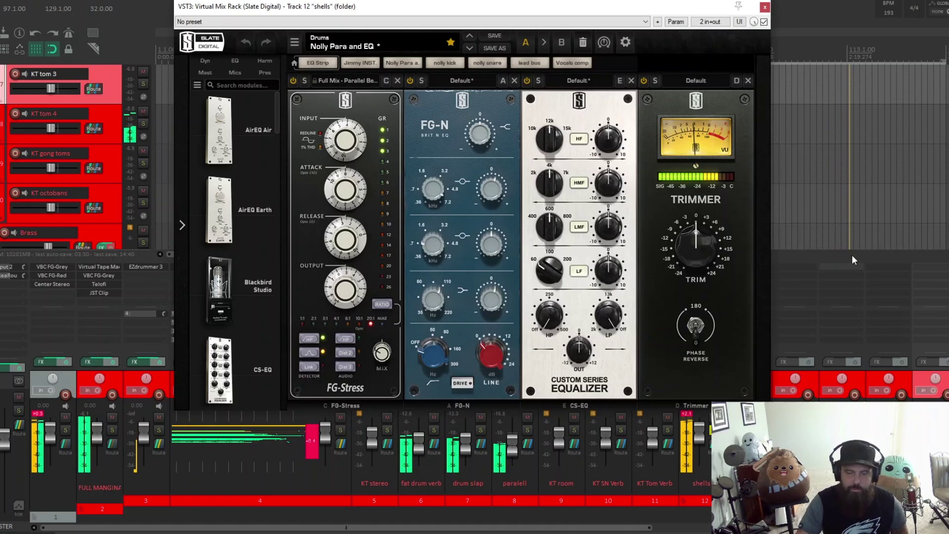
{"action": "left_click", "coordinate": [764, 7]}
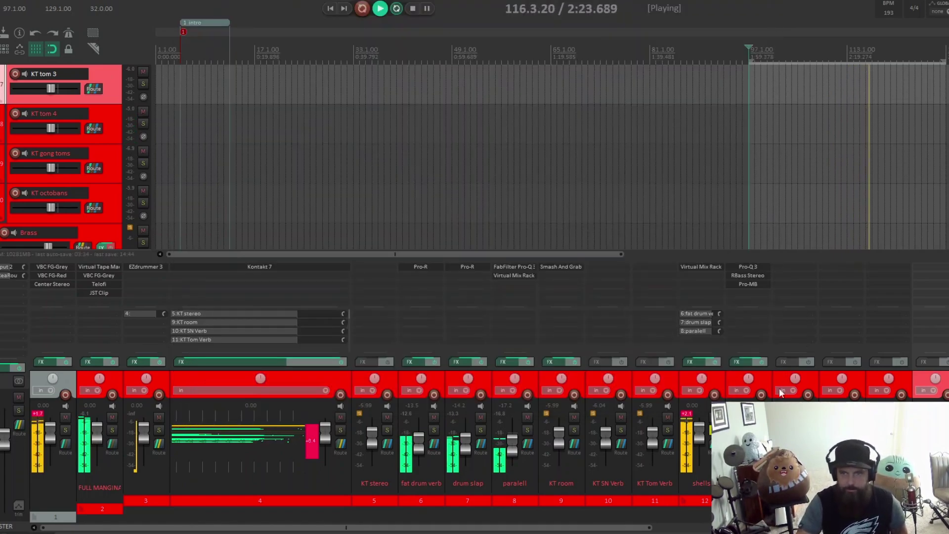
{"action": "left_click_drag", "start_coordinate": [555, 527], "coordinate": [676, 527]}
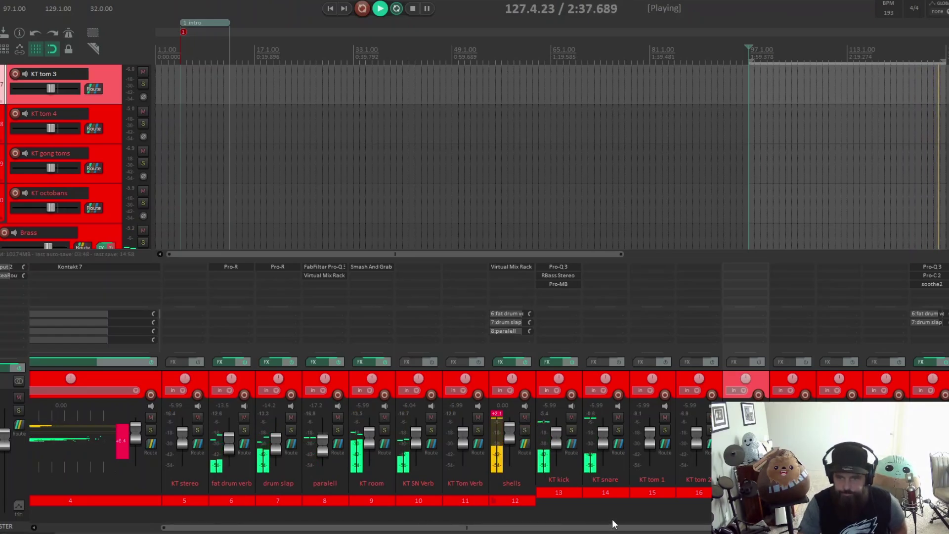
Step: Open the Brass folder's Pro-Q 3, showing its low cut and -2.16 dB dip near 6446 Hz
{"action": "left_click_drag", "start_coordinate": [612, 527], "coordinate": [739, 527]}
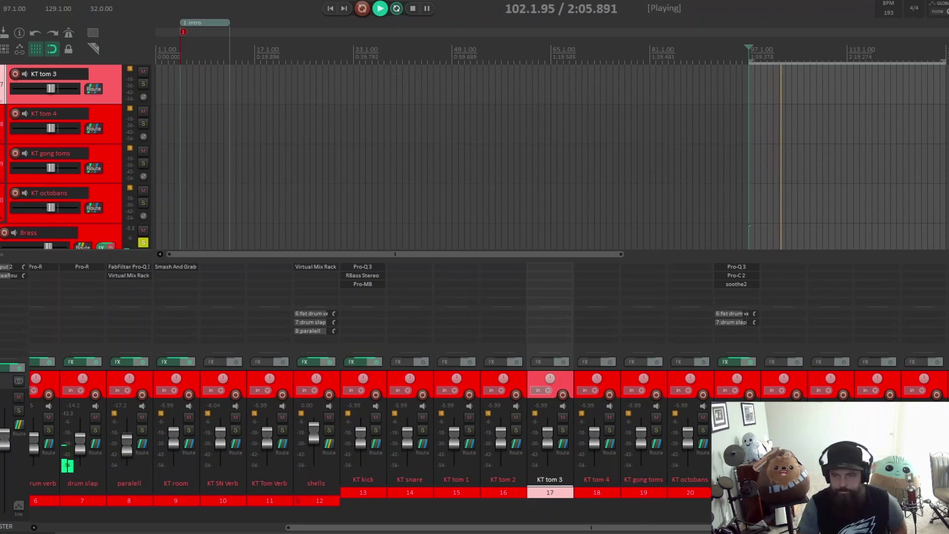
{"action": "left_click", "coordinate": [737, 265]}
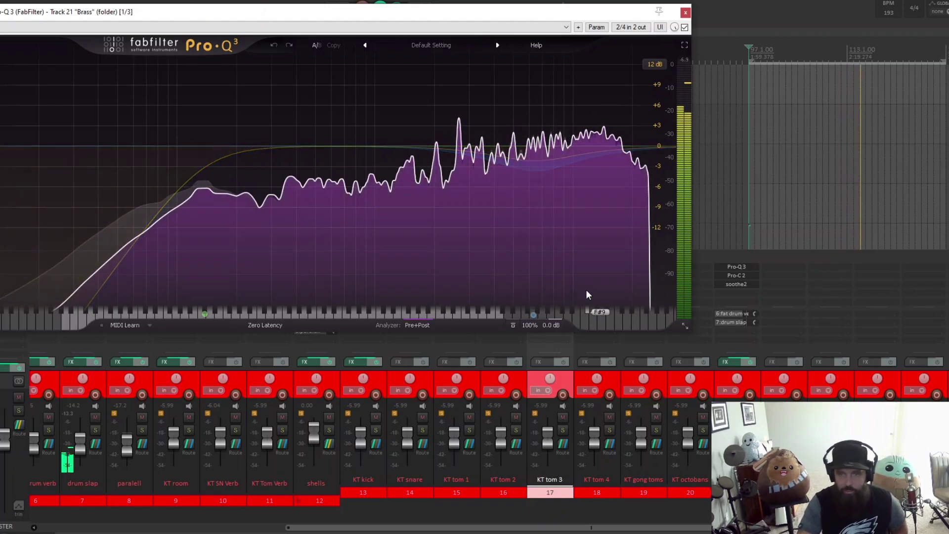
{"action": "left_click", "coordinate": [739, 276]}
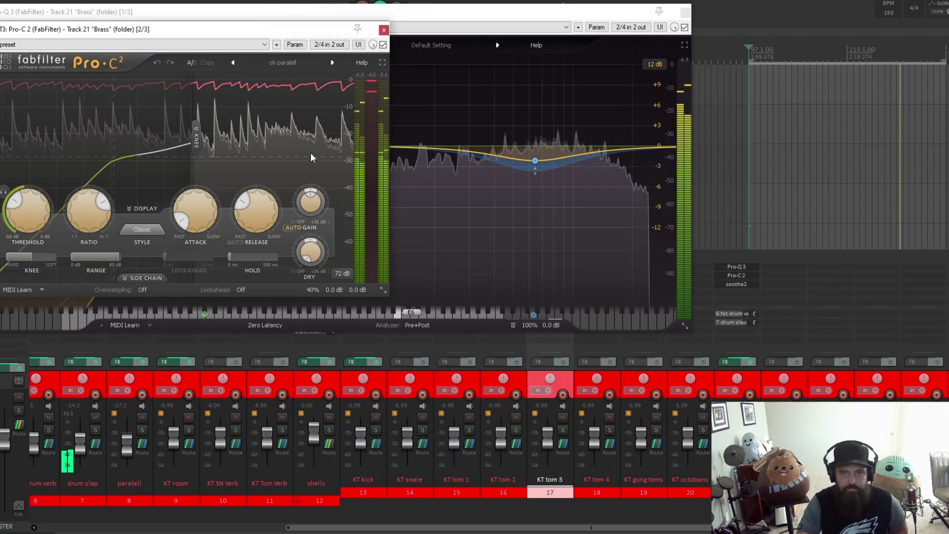
{"action": "left_click", "coordinate": [743, 285]}
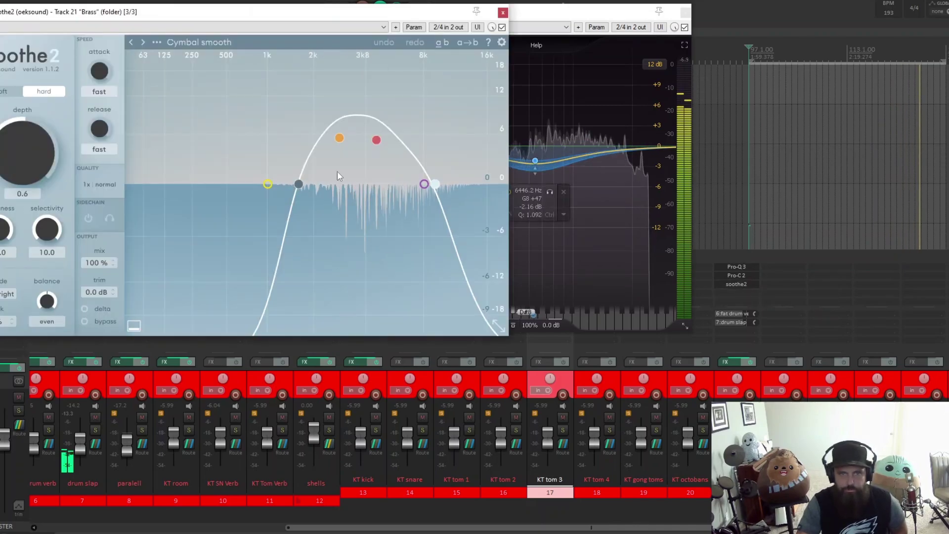
{"action": "left_click", "coordinate": [503, 12]}
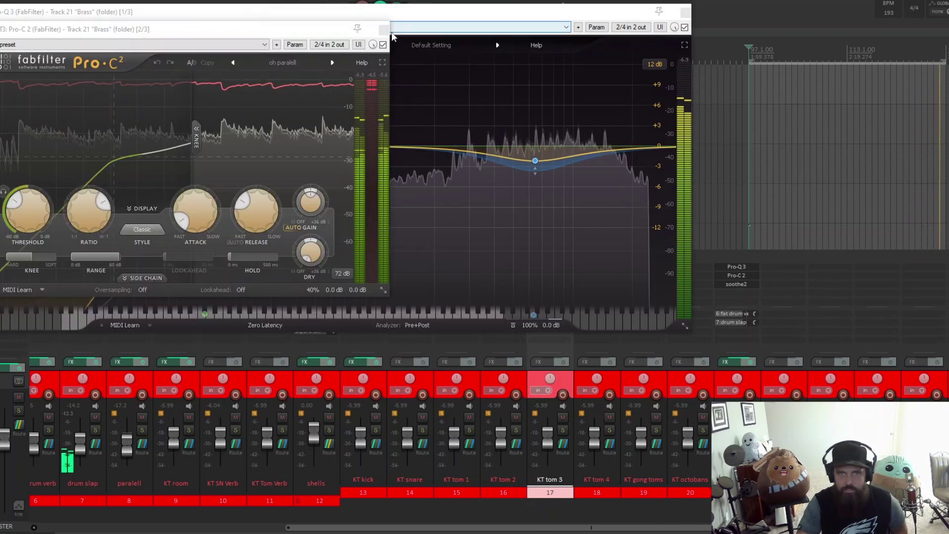
{"action": "left_click", "coordinate": [611, 6]}
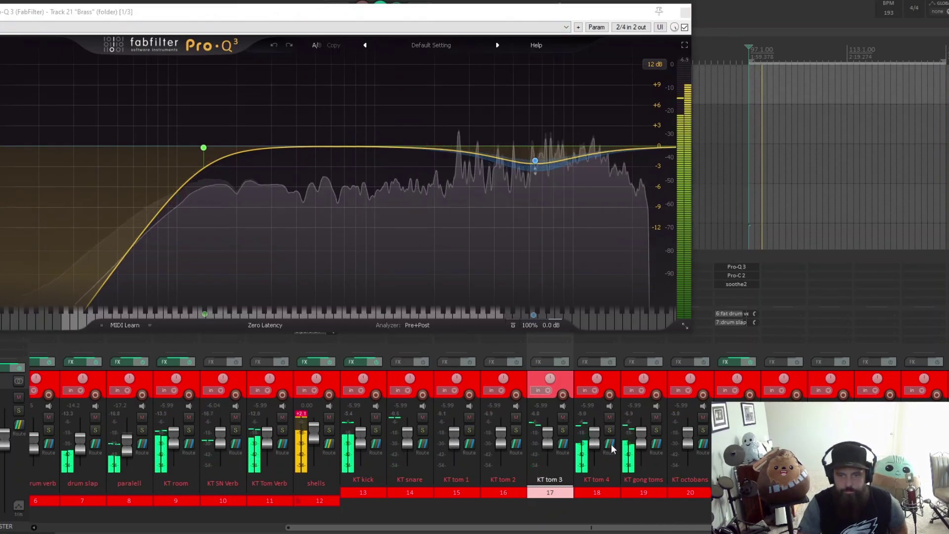
{"action": "scroll", "coordinate": [561, 528], "scroll_direction": "left", "scroll_amount": 5}
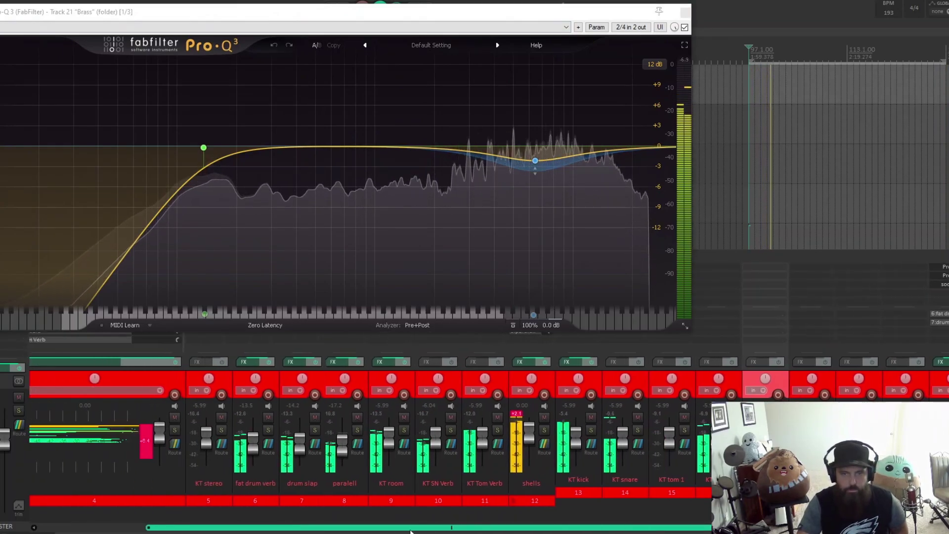
Step: Close Pro-Q 3 and show track 1's FX chain with VBC FG-Grey on its 02 Classic Mix 1 HP preset
{"action": "left_click", "coordinate": [686, 12]}
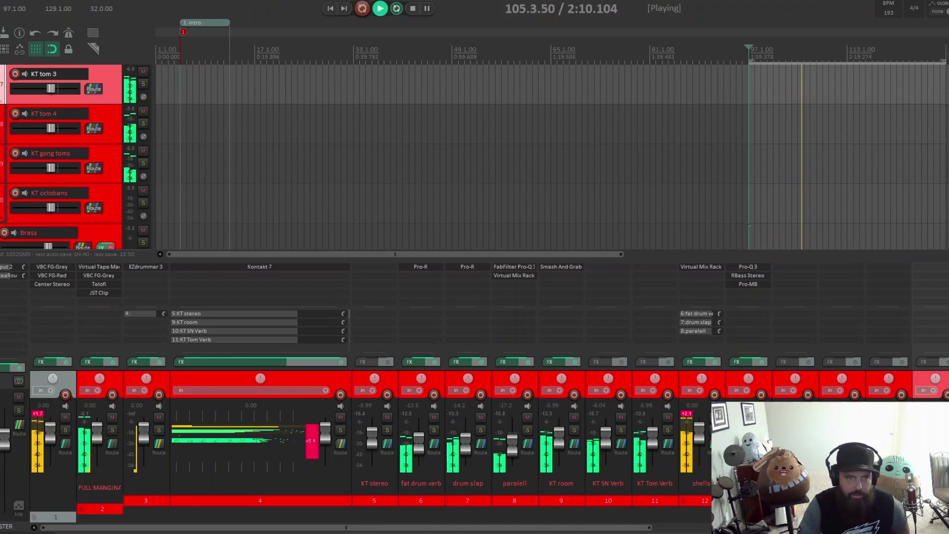
{"action": "mouse_move", "coordinate": [98, 309]}
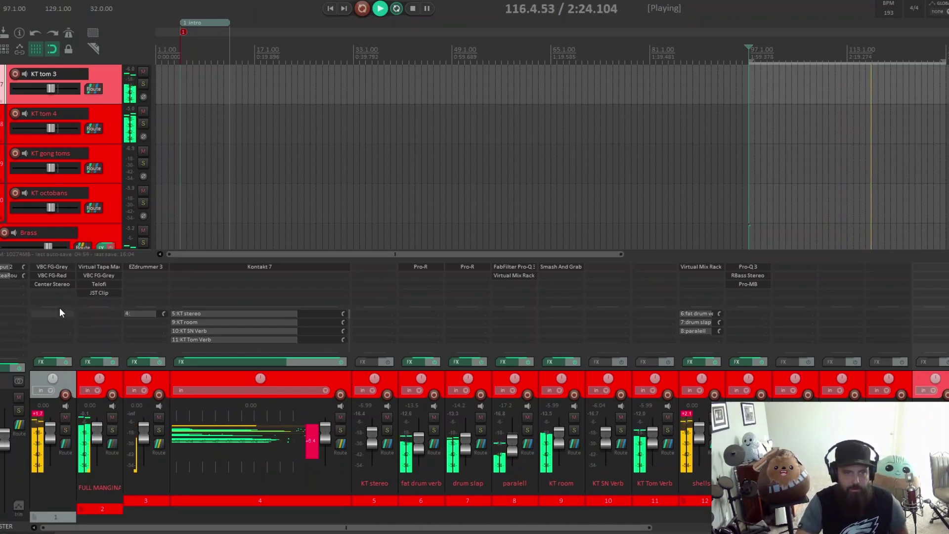
{"action": "left_click", "coordinate": [45, 361]}
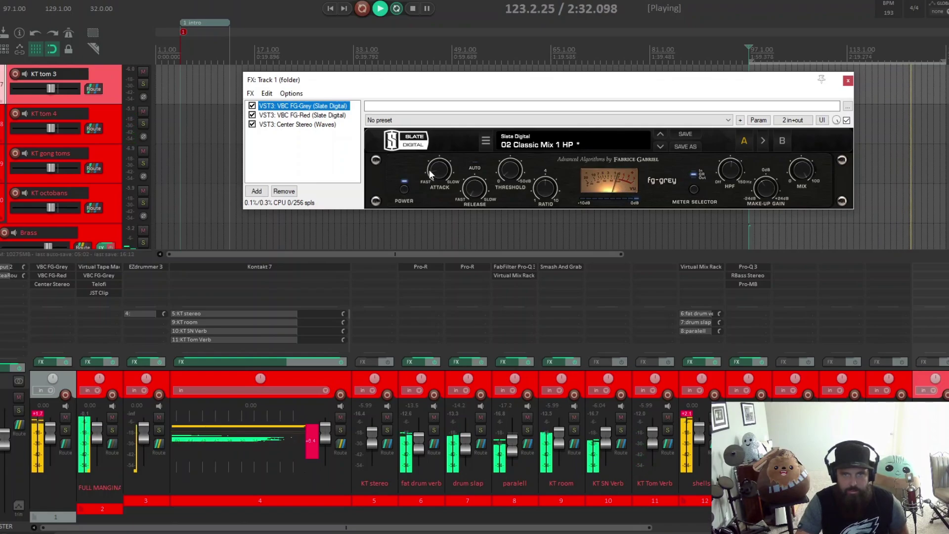
Step: Select VBC FG-Red (06 Aggressive) in track 1's chain and lower its MIX to about 21%
{"action": "mouse_move", "coordinate": [477, 196]}
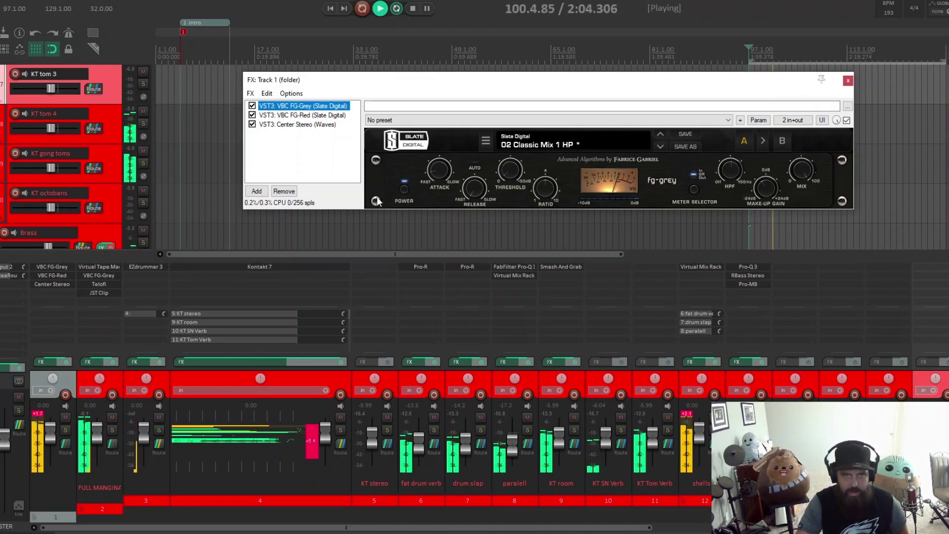
{"action": "left_click", "coordinate": [320, 115]}
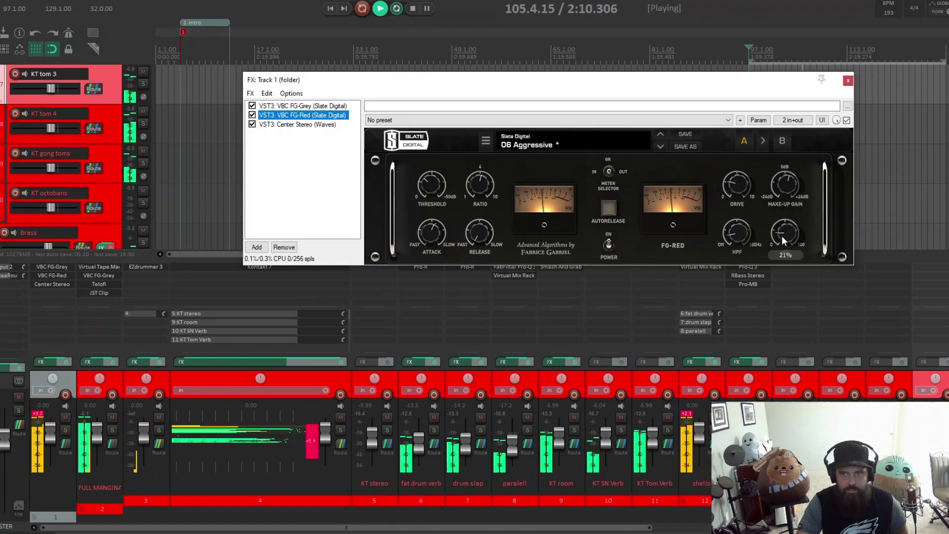
{"action": "left_click_drag", "start_coordinate": [782, 236], "coordinate": [777, 242]}
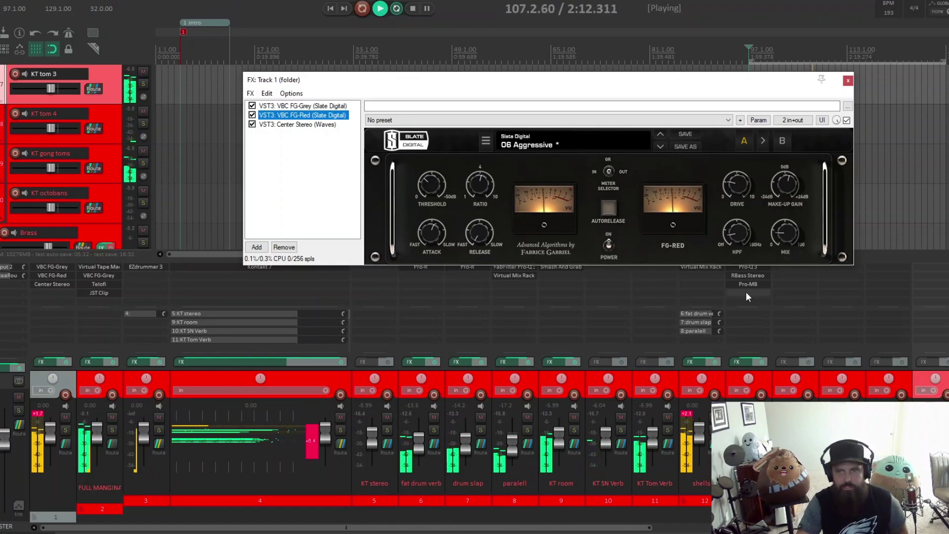
Step: In track 2's FX chain, set the Virtual Tape Machines input to about +3.78 dB
{"action": "left_click", "coordinate": [849, 81]}
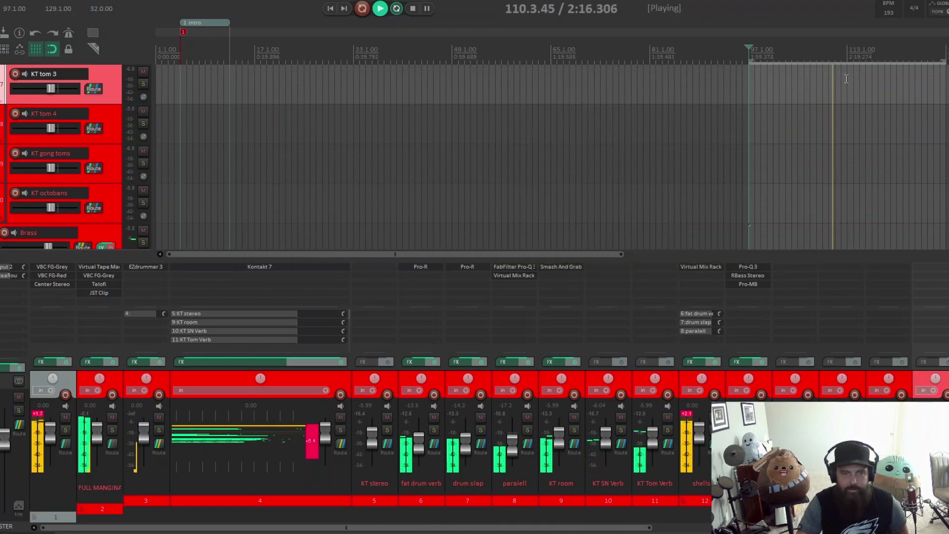
{"action": "left_click", "coordinate": [86, 362]}
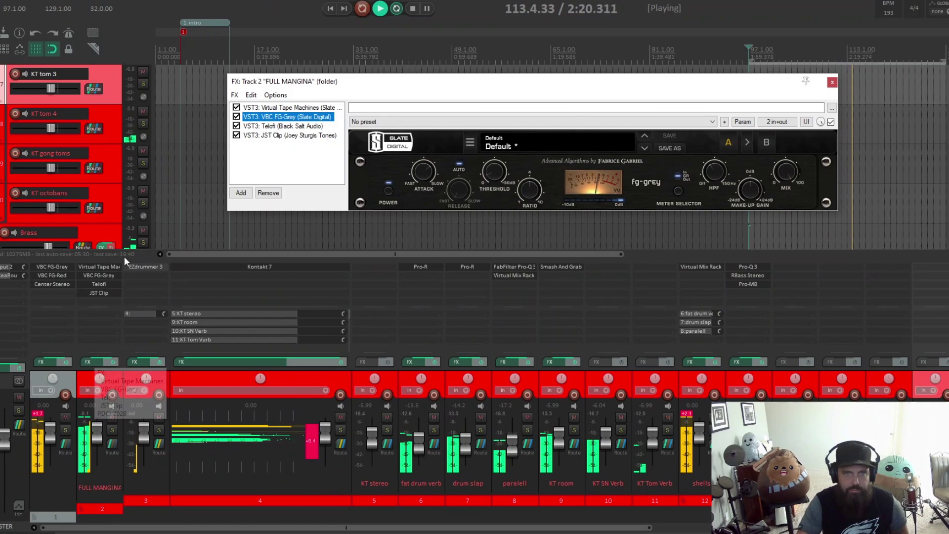
{"action": "left_click", "coordinate": [286, 107]}
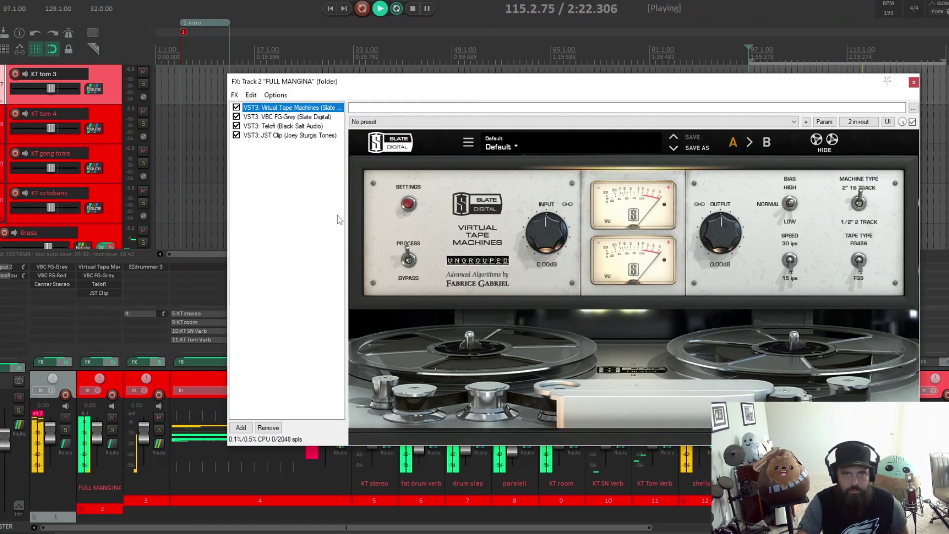
{"action": "scroll", "coordinate": [540, 238], "scroll_direction": "up", "scroll_amount": 5}
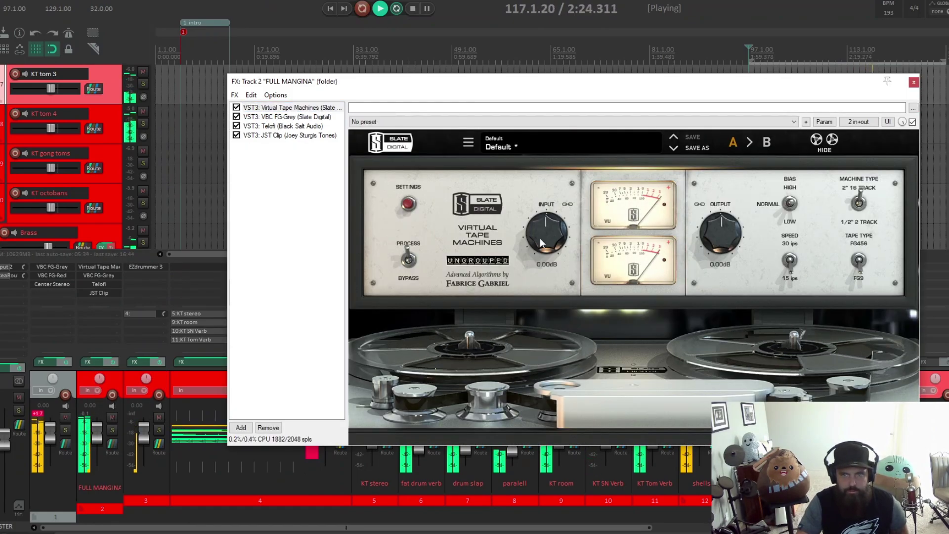
{"action": "scroll", "coordinate": [544, 264], "scroll_direction": "down", "scroll_amount": 2}
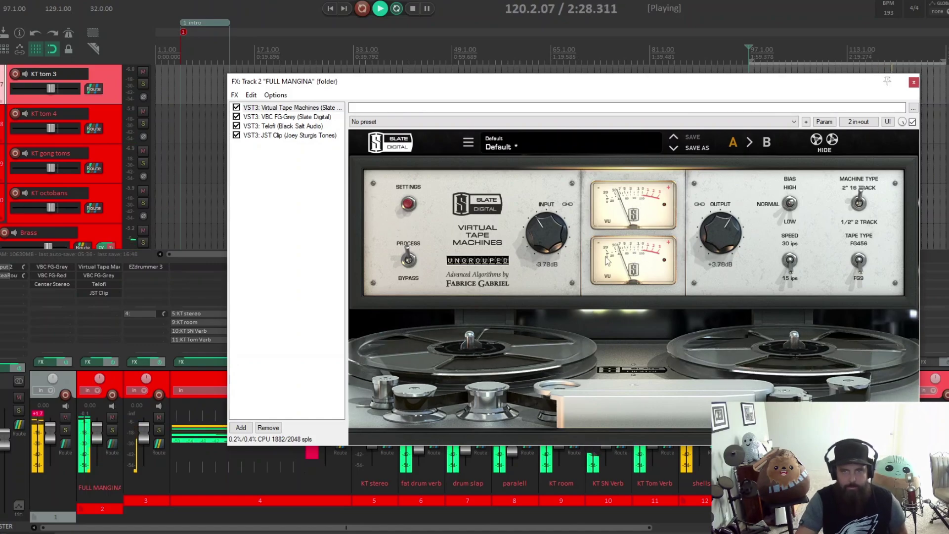
Step: Delete Telefi from track 2's chain, leaving Virtual Tape Machines, VBC FG-Grey and JST Clip
{"action": "left_click", "coordinate": [290, 118]}
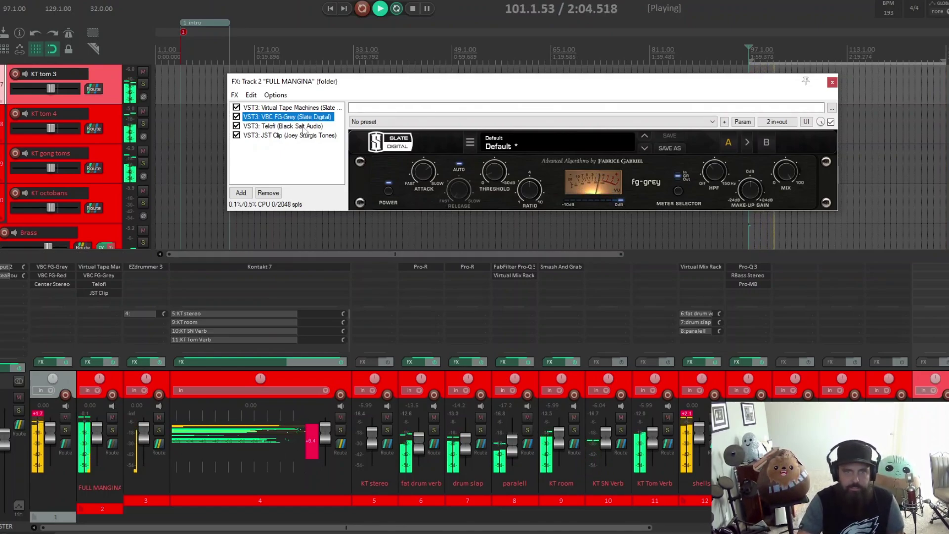
{"action": "left_click", "coordinate": [255, 127]}
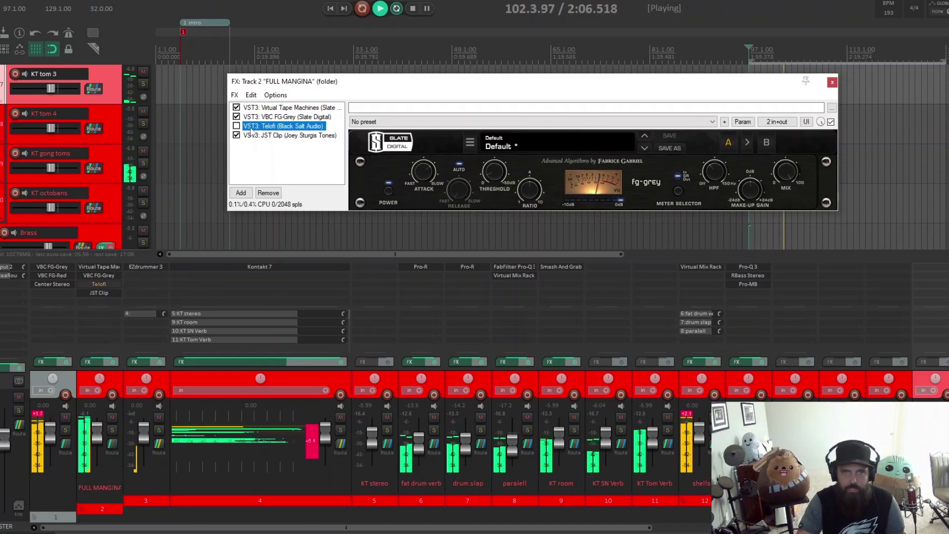
{"action": "key", "text": "Delete"}
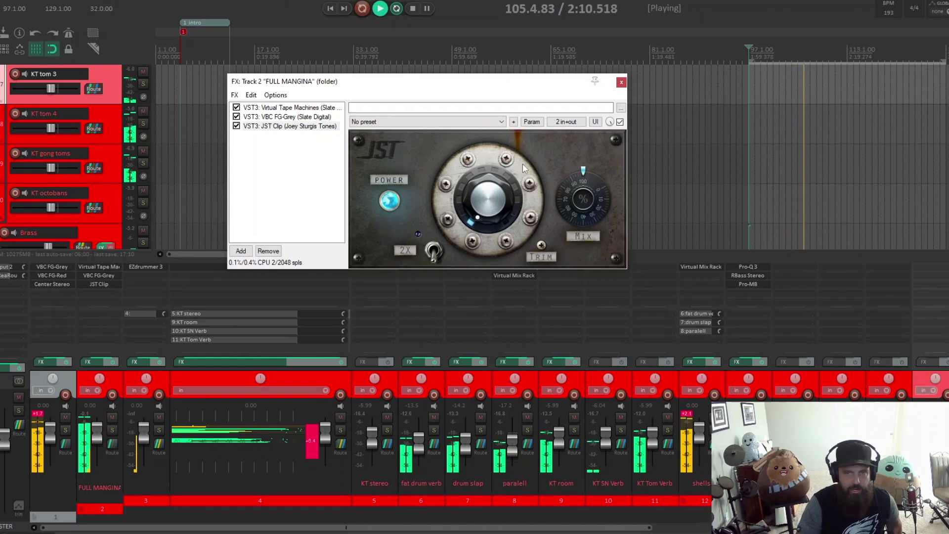
{"action": "key", "text": "Escape"}
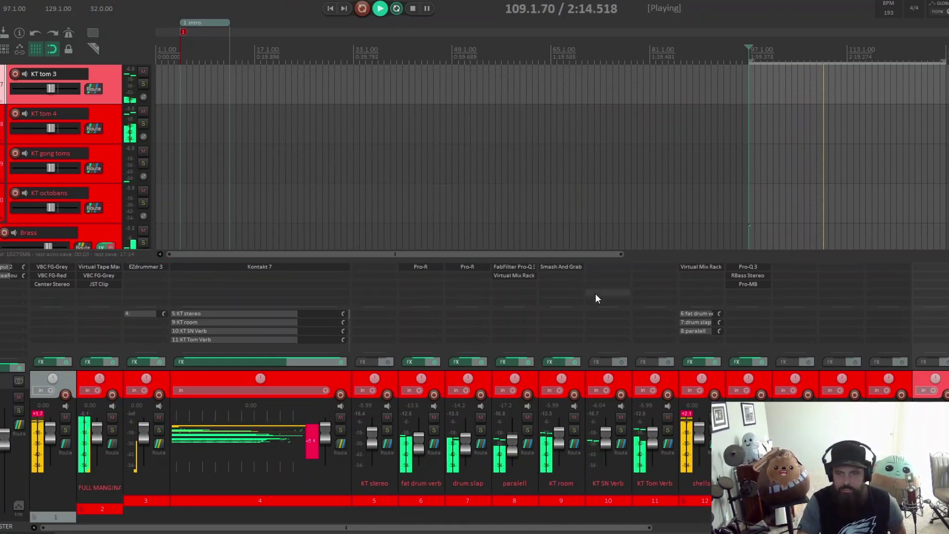
{"action": "left_click_drag", "start_coordinate": [582, 527], "coordinate": [724, 528]}
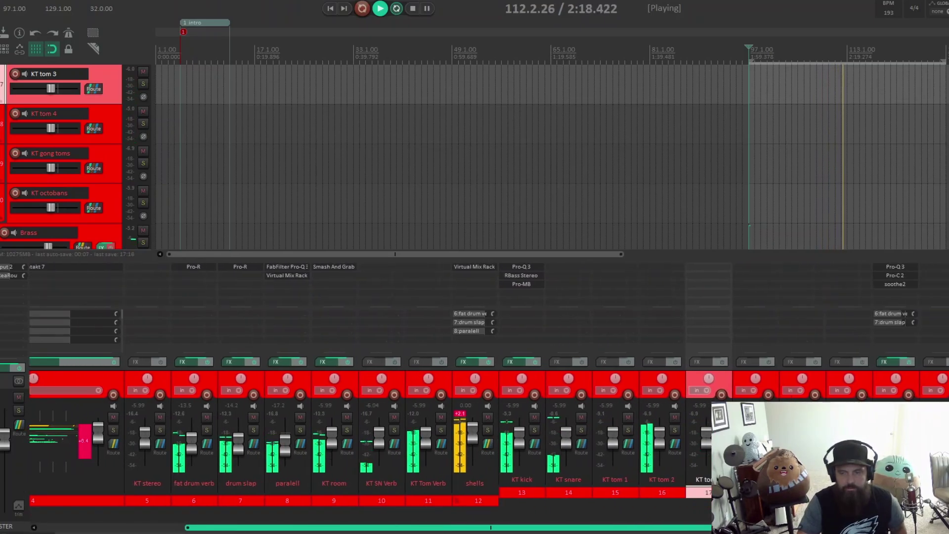
{"action": "left_click_drag", "start_coordinate": [491, 528], "coordinate": [678, 528]}
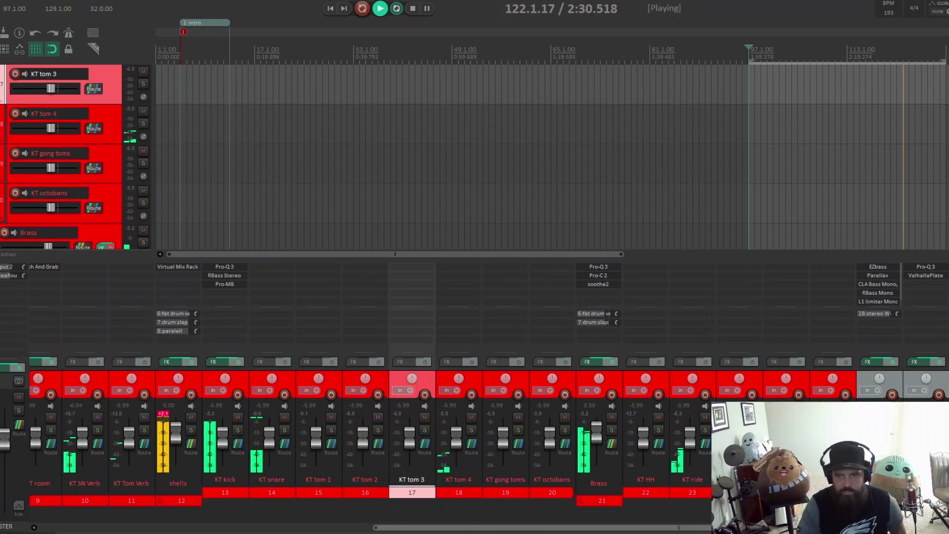
{"action": "scroll", "coordinate": [356, 435], "scroll_direction": "left", "scroll_amount": 5}
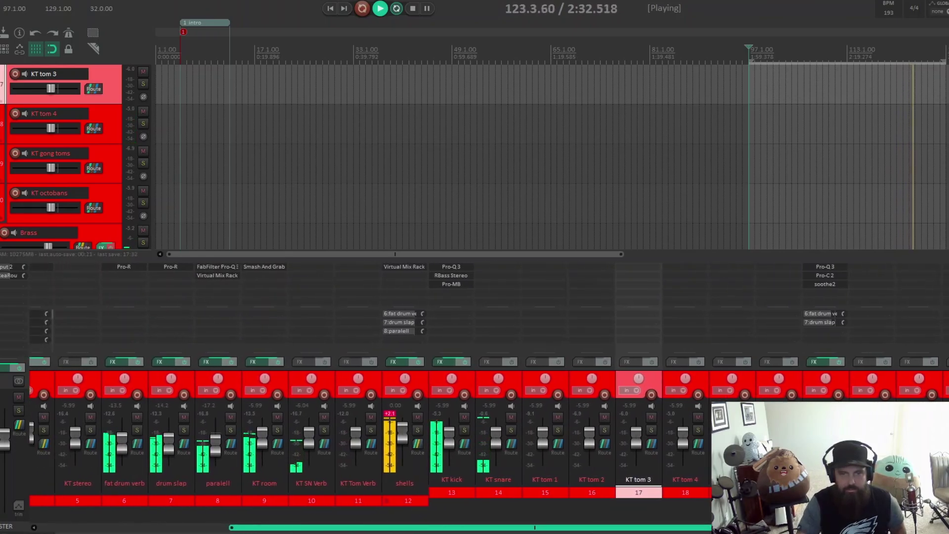
{"action": "scroll", "coordinate": [685, 484], "scroll_direction": "left", "scroll_amount": 1}
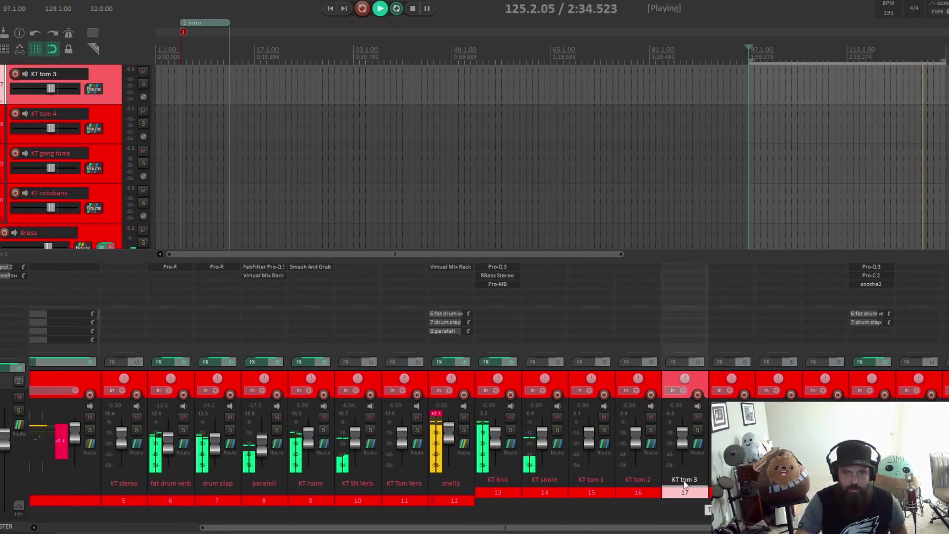
{"action": "scroll", "coordinate": [420, 518], "scroll_direction": "left", "scroll_amount": 2}
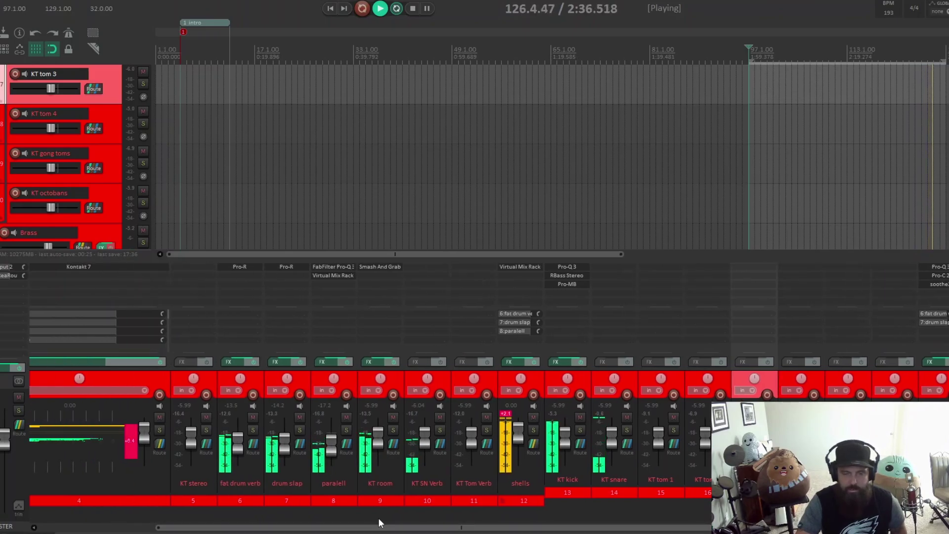
{"action": "scroll", "coordinate": [286, 528], "scroll_direction": "left", "scroll_amount": 2}
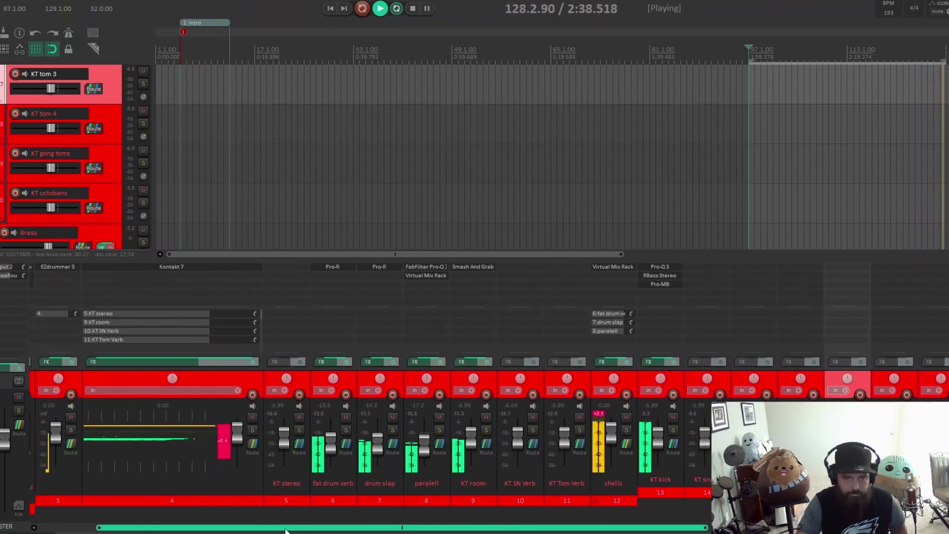
{"action": "left_click", "coordinate": [289, 517]}
{"action": "scroll", "coordinate": [238, 528], "scroll_direction": "left", "scroll_amount": 2}
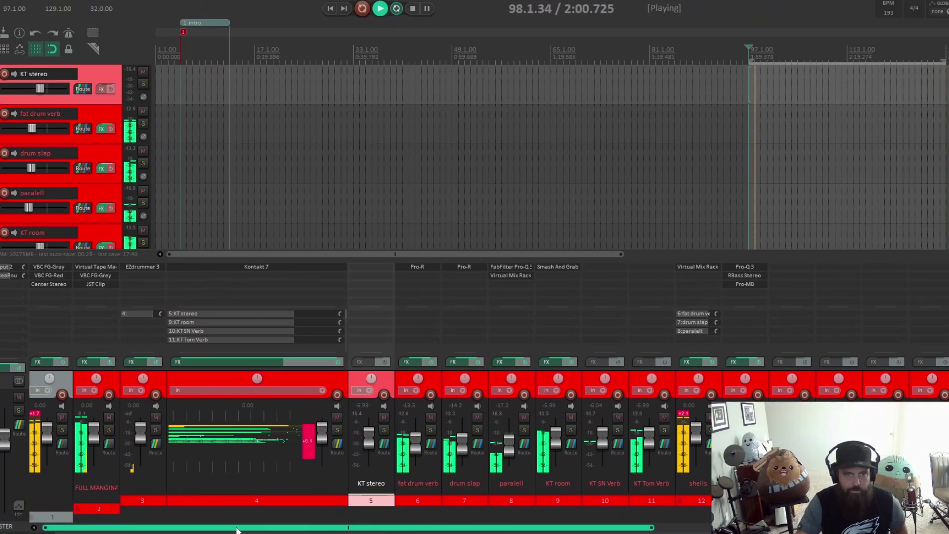
{"action": "scroll", "coordinate": [237, 528], "scroll_direction": "right", "scroll_amount": 2}
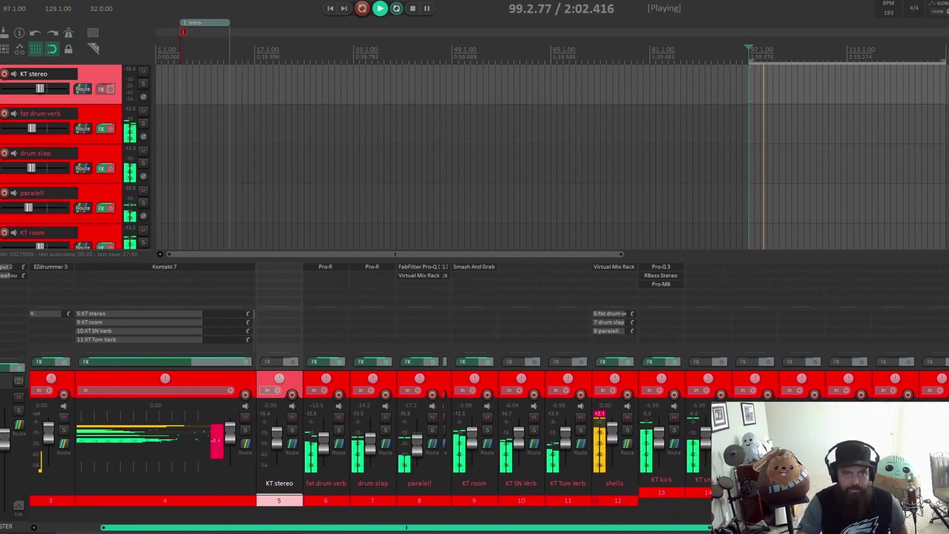
{"action": "scroll", "coordinate": [396, 528], "scroll_direction": "right", "scroll_amount": 1}
{"action": "mouse_move", "coordinate": [419, 530]}
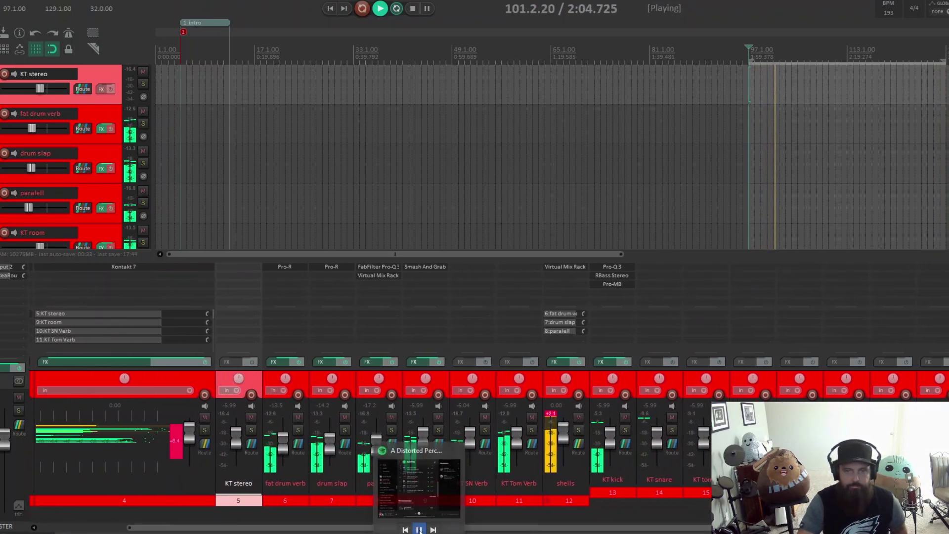
{"action": "left_click", "coordinate": [410, 12]}
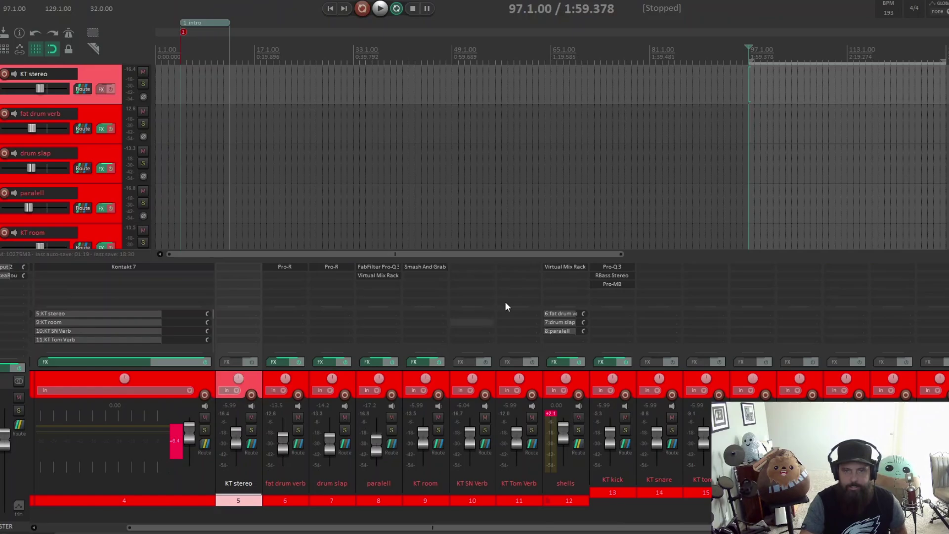
{"action": "left_click", "coordinate": [384, 16]}
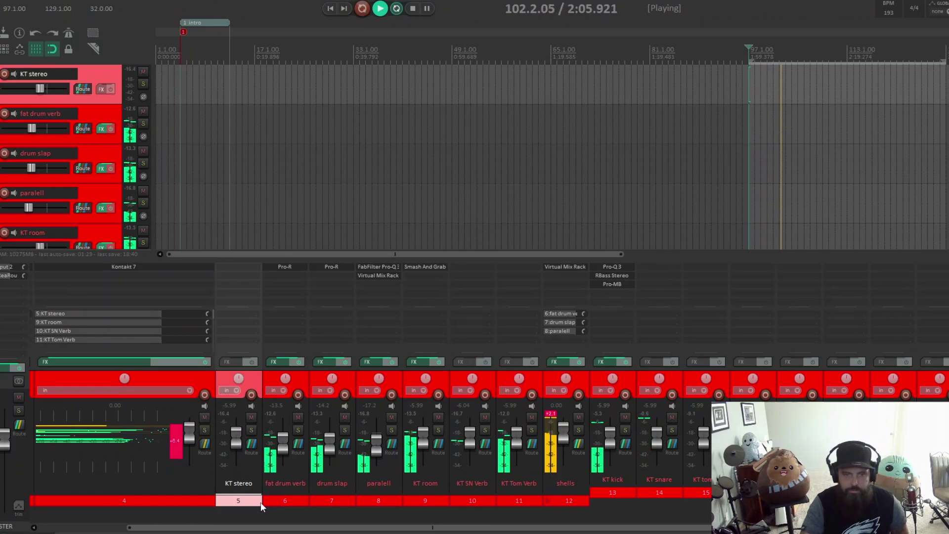
{"action": "scroll", "coordinate": [260, 503], "scroll_direction": "left", "scroll_amount": 1}
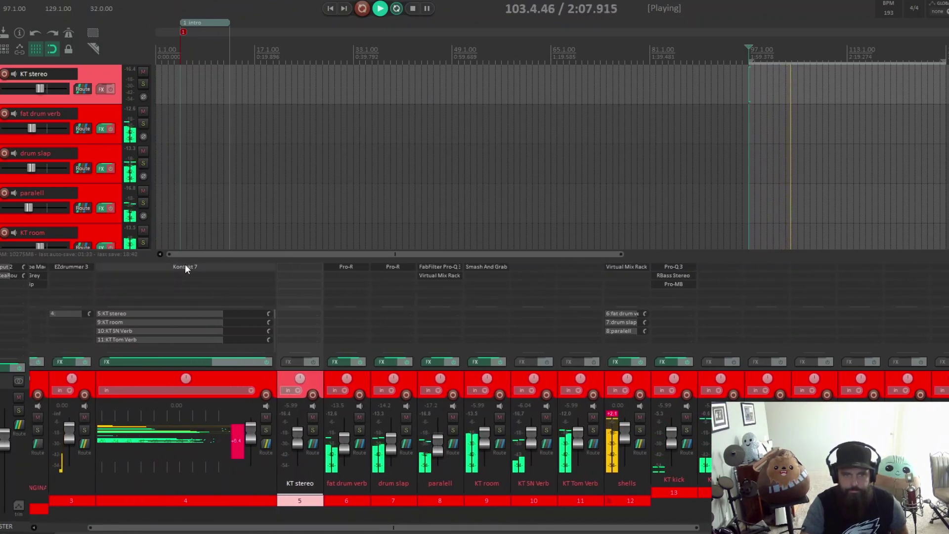
Step: Show track 4's Kontakt 7 Mike Mangini kit with the 19 Three Kick Setup - Main 22 snapshot
{"action": "left_click", "coordinate": [184, 266]}
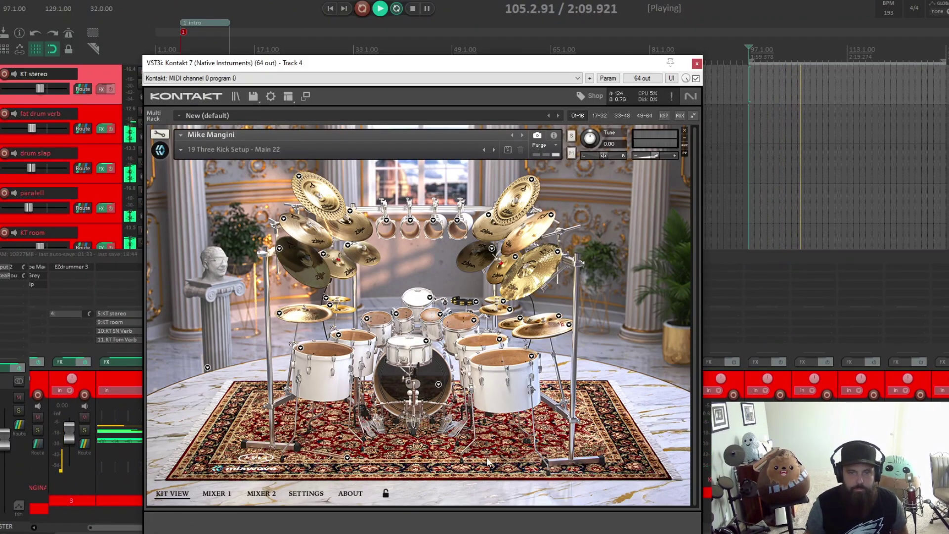